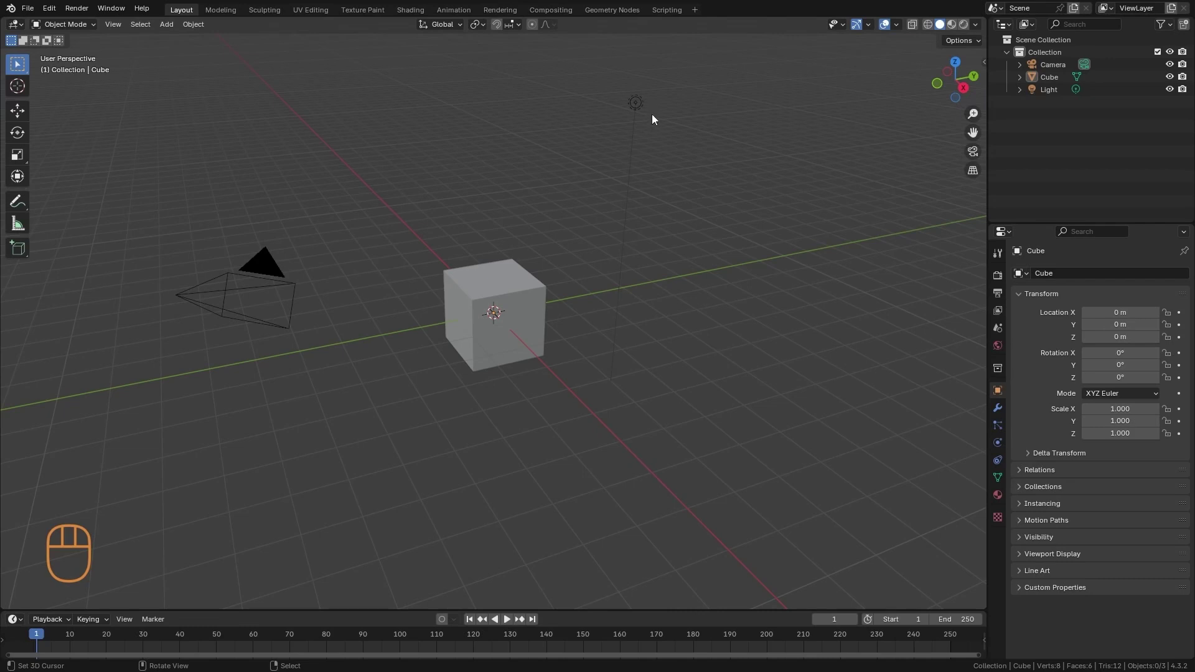
Toggle the floor grid, axes and text info viewport overlays off and back on to compare their effect
click(896, 23)
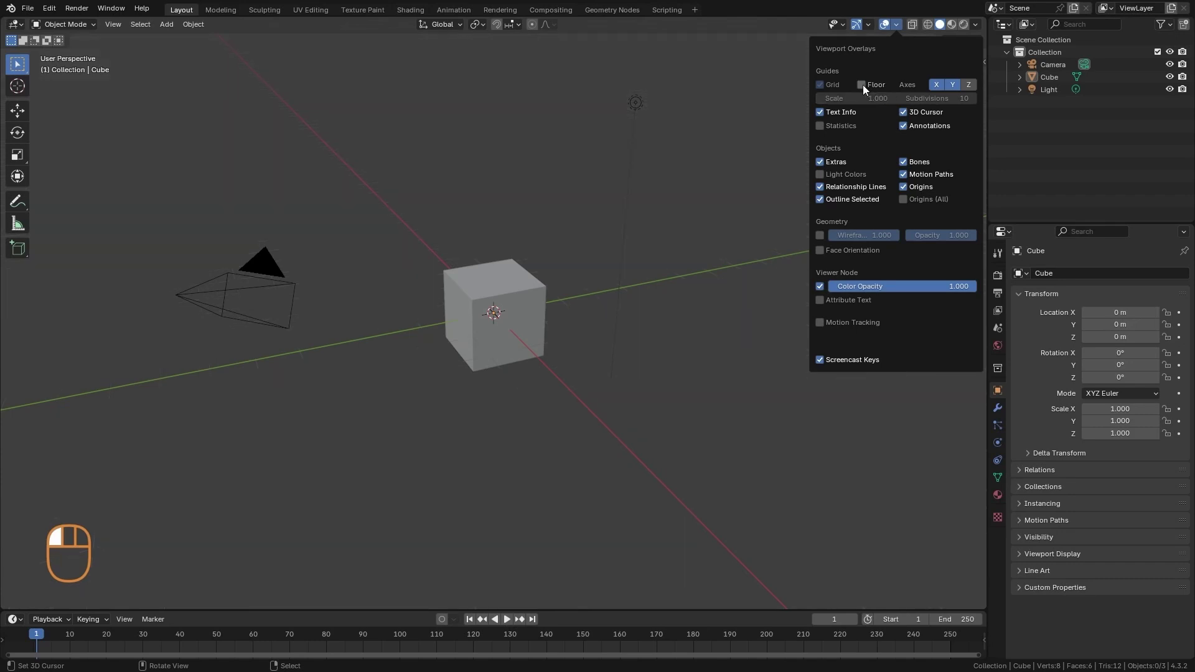
click(936, 84)
click(951, 84)
click(950, 84)
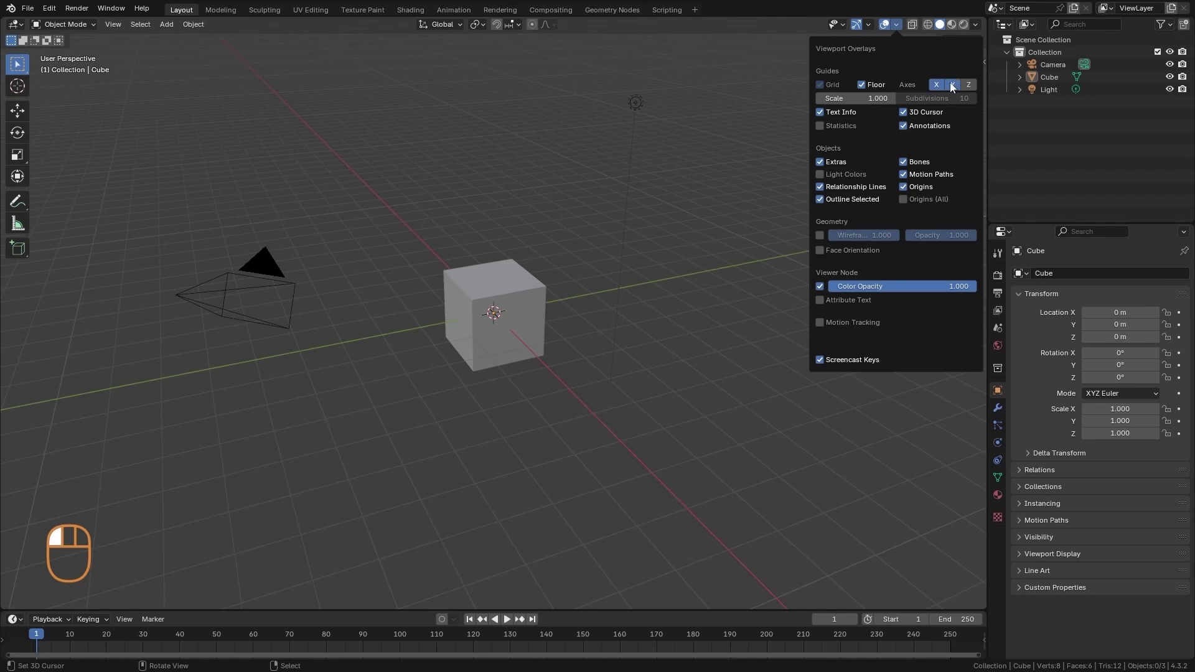
click(820, 112)
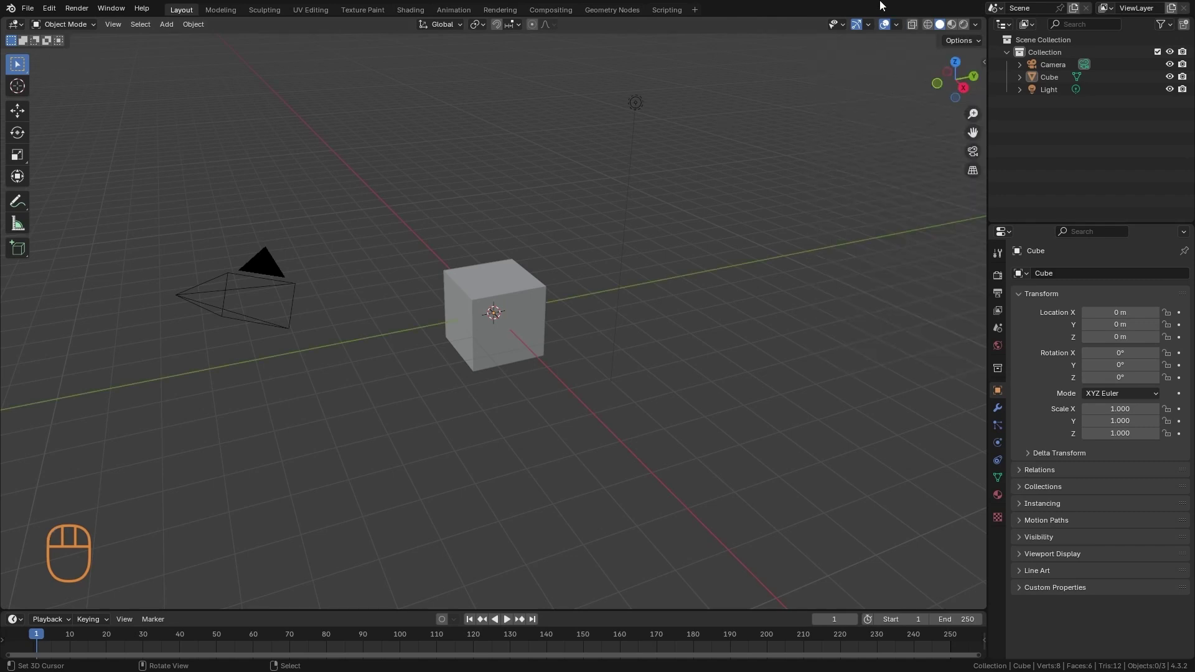
click(897, 25)
click(820, 113)
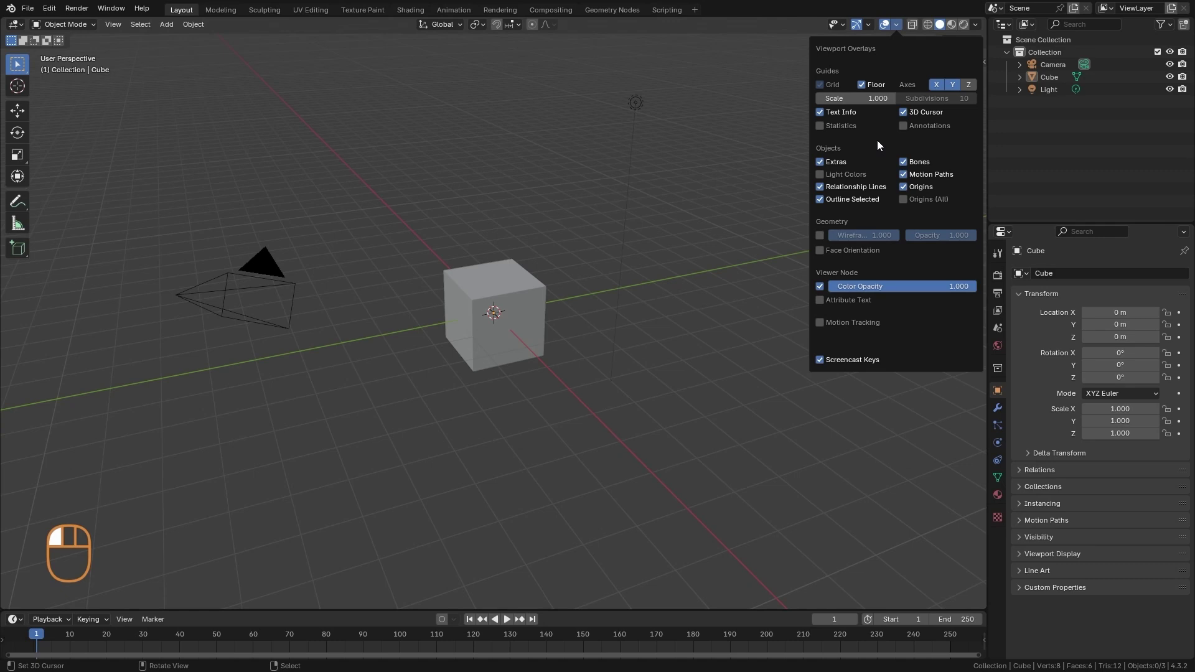
Show the Wireframe geometry overlay, examine the cube's edges, and switch that overlay off again
click(820, 234)
ctrl+alt+middle_drag(502, 430, 570, 364)
alt+middle_drag(570, 364, 529, 379)
right_click(502, 312)
alt+drag(501, 312, 555, 362)
key(a)
key(a)
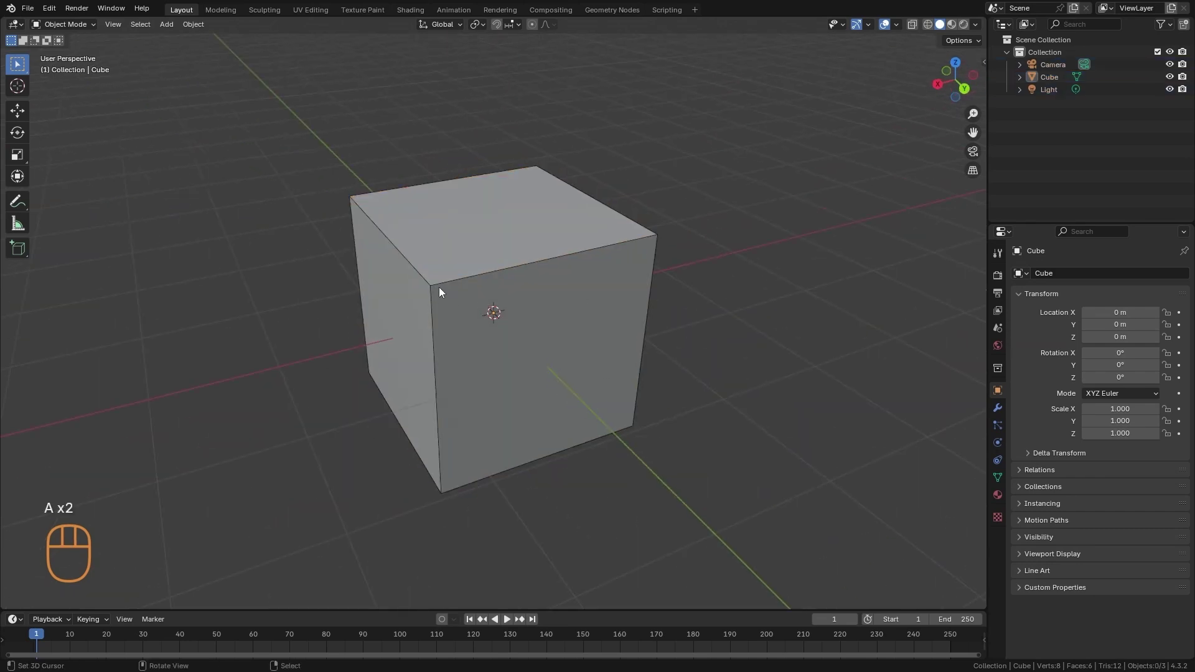
alt+drag(499, 496, 606, 368)
click(896, 24)
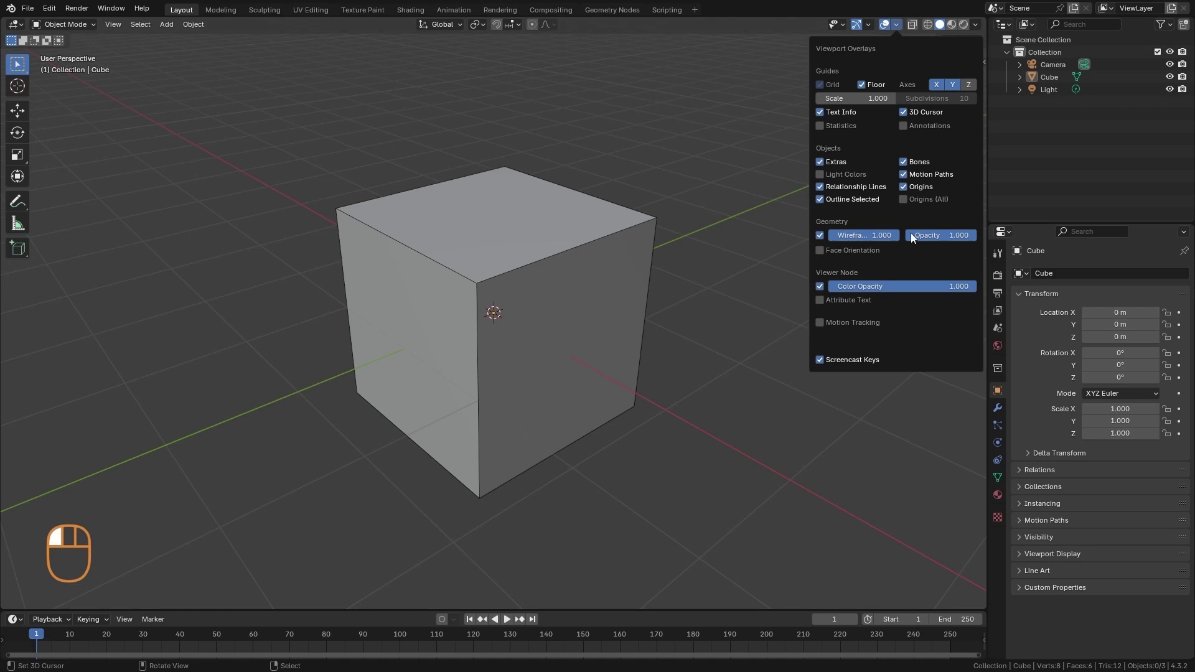
click(821, 236)
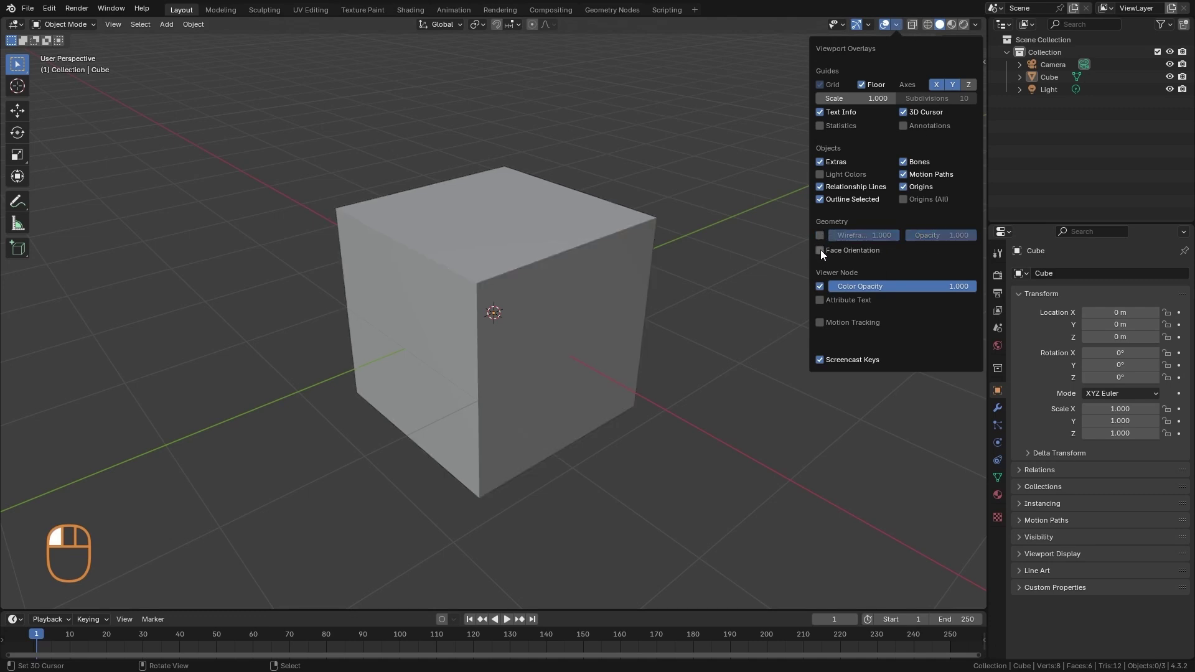
Enable the Face Orientation overlay and look at the cube's outer faces from different angles
click(820, 250)
mouse_move(675, 410)
alt+middle_down()
mouse_move(670, 389)
mouse_move(564, 393)
mouse_move(609, 440)
mouse_move(659, 394)
mouse_move(622, 439)
mouse_move(636, 418)
mouse_move(664, 415)
mouse_move(655, 411)
alt+middle_up()
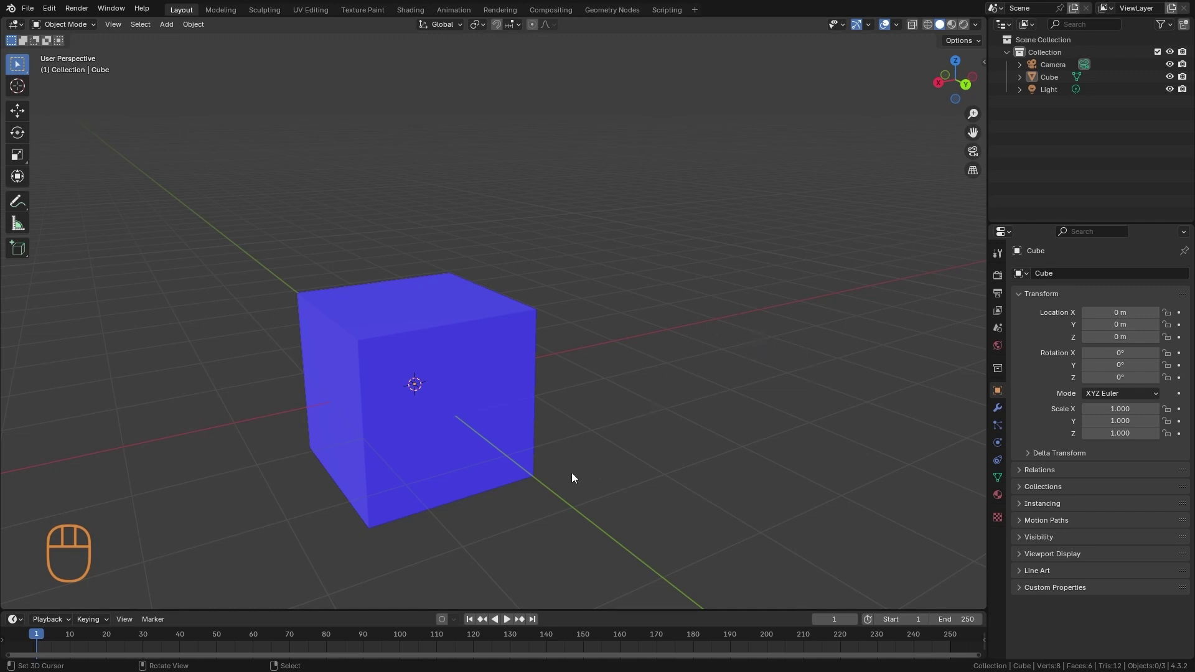
alt+middle_drag(556, 429, 438, 460)
alt+middle_drag(651, 432, 641, 431)
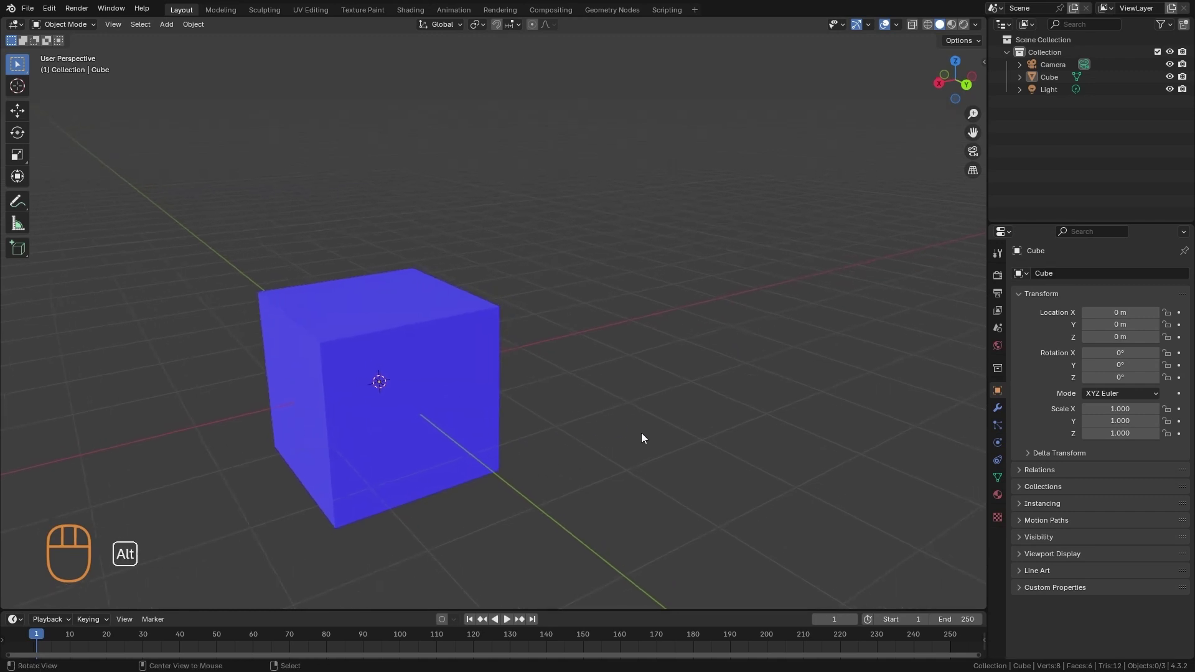
Annotate a curved line beside the cube with three arrows on its outer side and an eye facing it
mouse_move(386, 156)
mouse_down()
mouse_move(515, 178)
mouse_move(656, 320)
mouse_move(673, 360)
mouse_up()
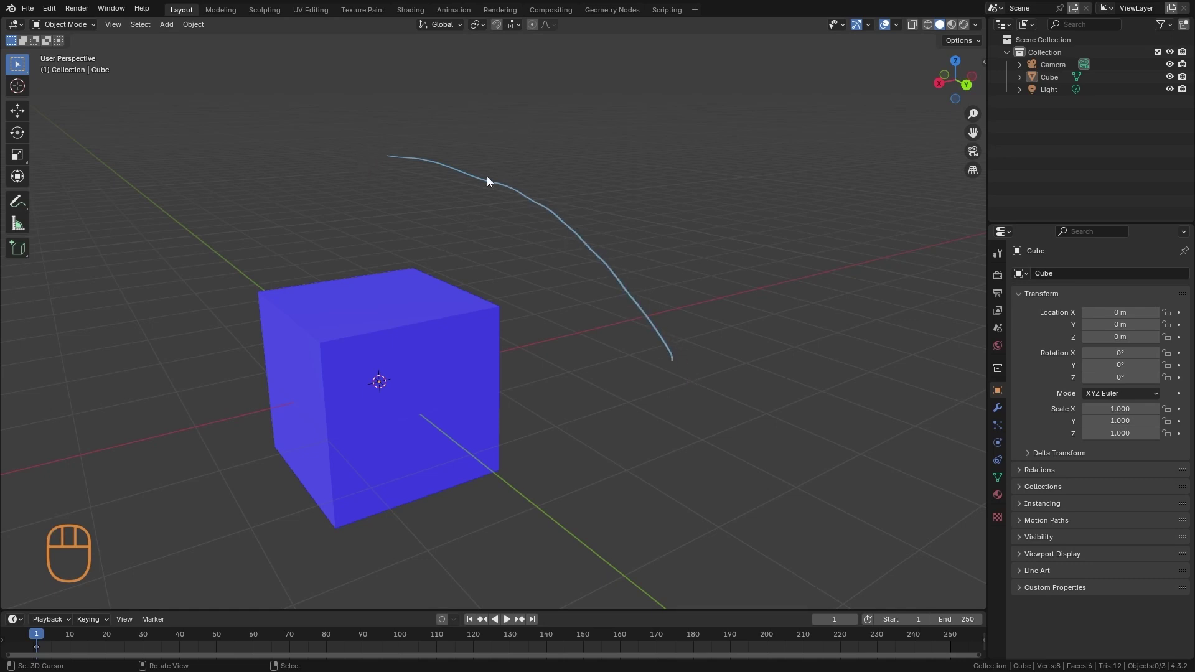
drag(439, 153, 456, 133)
drag(550, 201, 572, 192)
drag(622, 265, 655, 270)
mouse_move(661, 100)
mouse_down()
mouse_move(718, 94)
mouse_move(661, 105)
mouse_move(684, 100)
mouse_move(664, 75)
mouse_move(726, 84)
mouse_up()
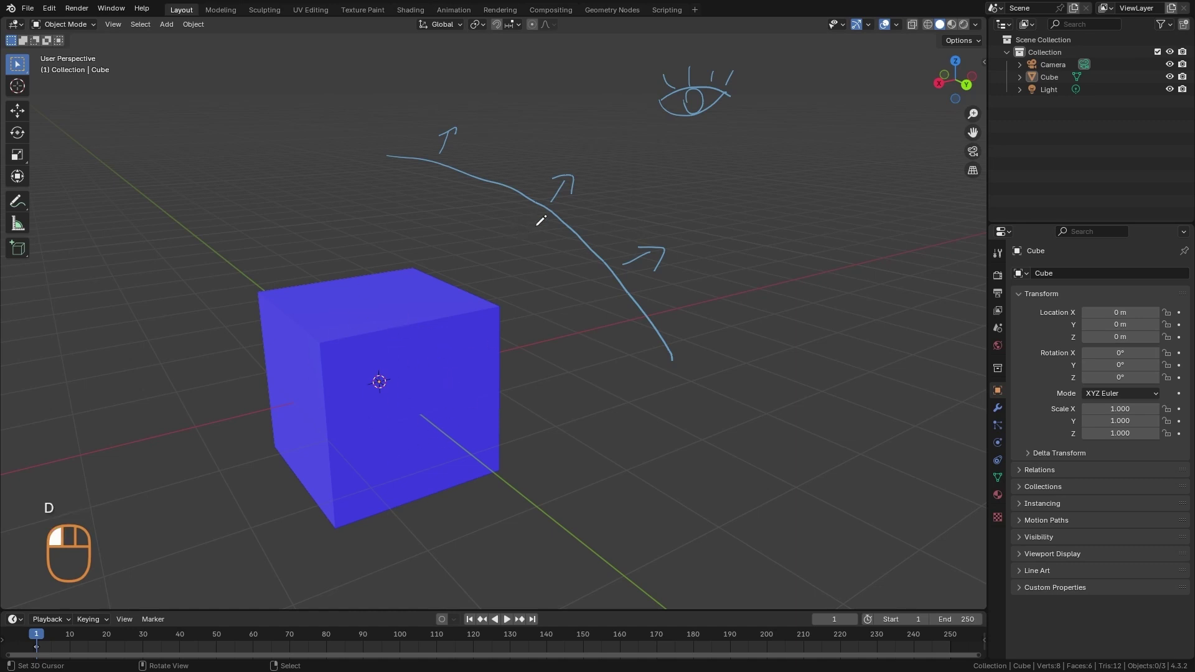
Annotate three arrows on the curve's inner side, pointing away from the eye
mouse_move(536, 214)
mouse_down()
mouse_move(531, 240)
mouse_move(542, 240)
mouse_up()
drag(443, 184, 446, 208)
drag(616, 309, 581, 335)
drag(581, 335, 602, 329)
In the cube's Edit Mode, select one side face and recalculate its normal with the Inside option enabled
click(427, 390)
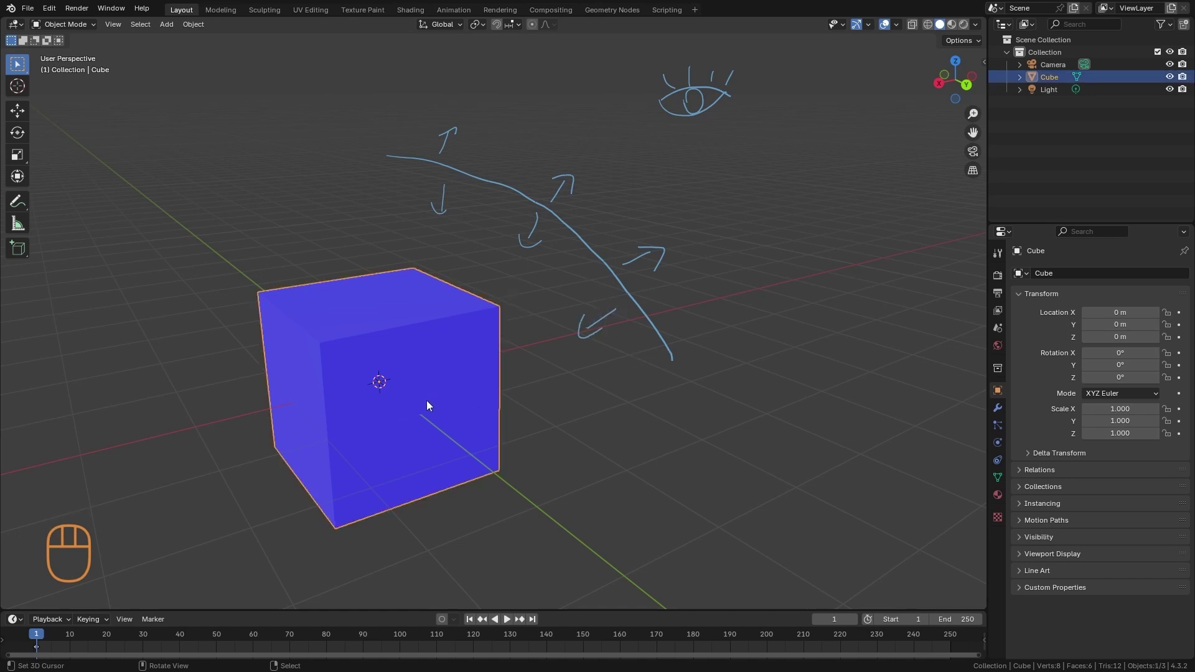
key(Tab)
key(a)
key(a)
key(a)
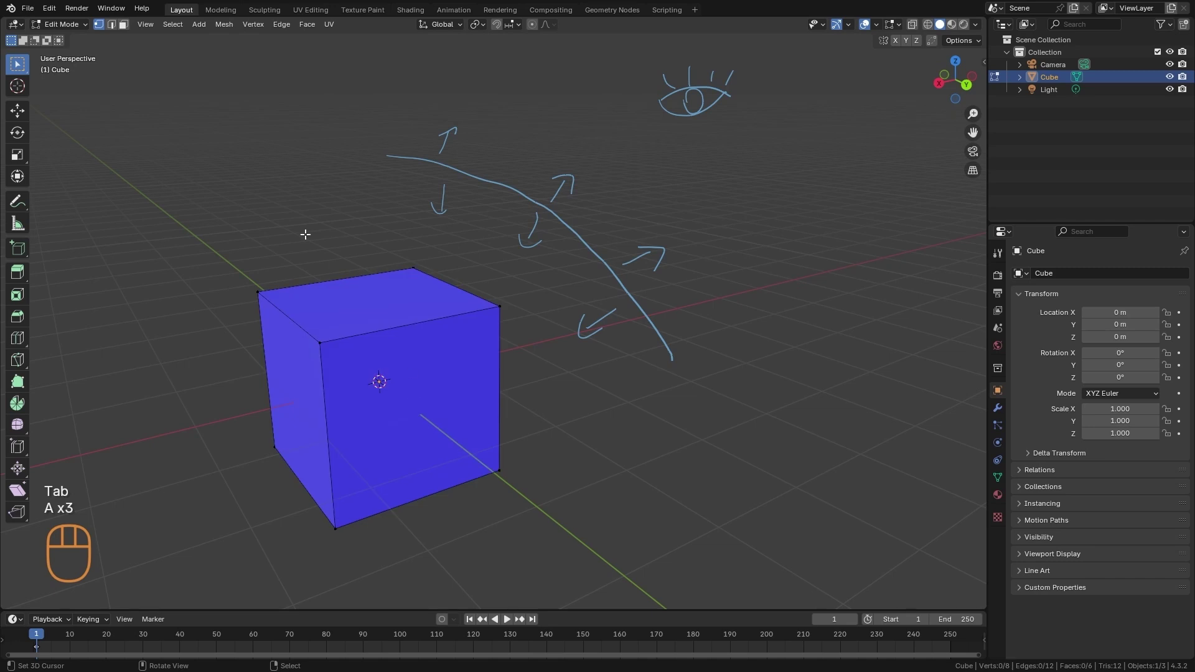
key(3)
click(417, 377)
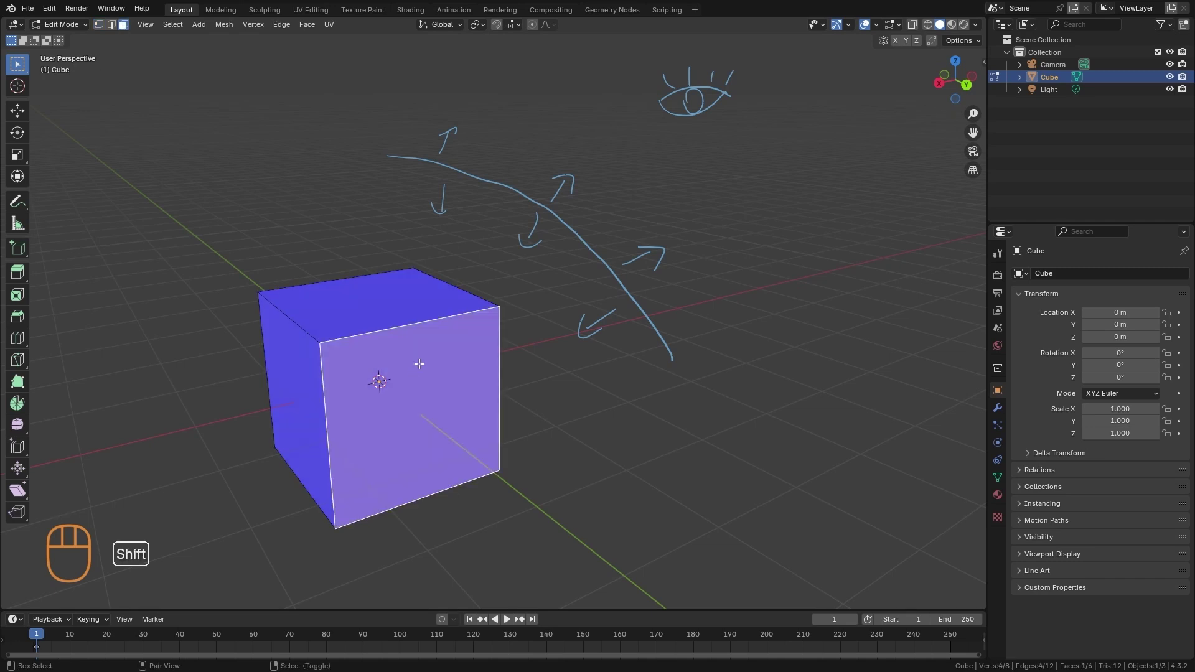
key(shift+n)
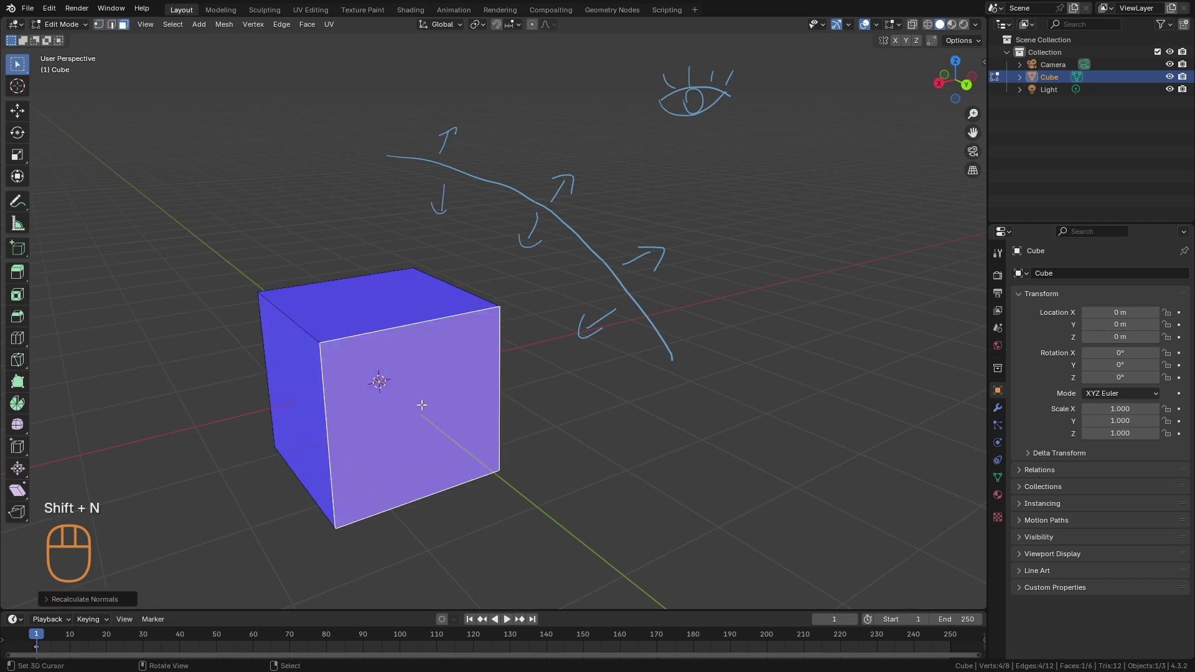
click(47, 600)
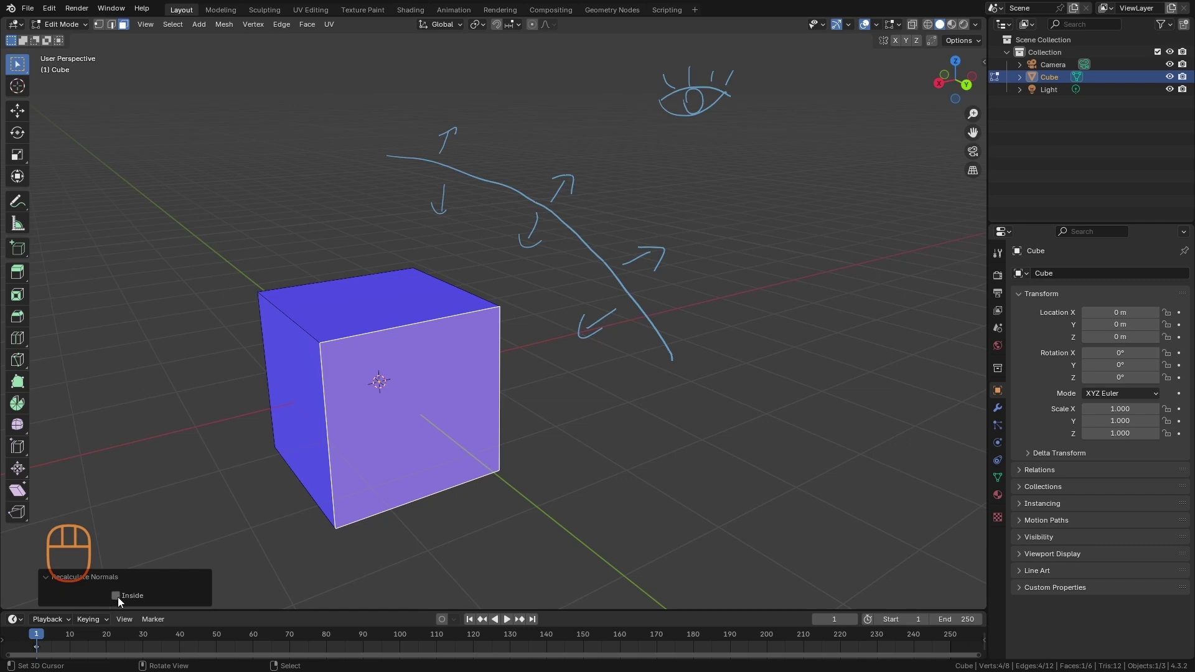
click(116, 595)
click(42, 577)
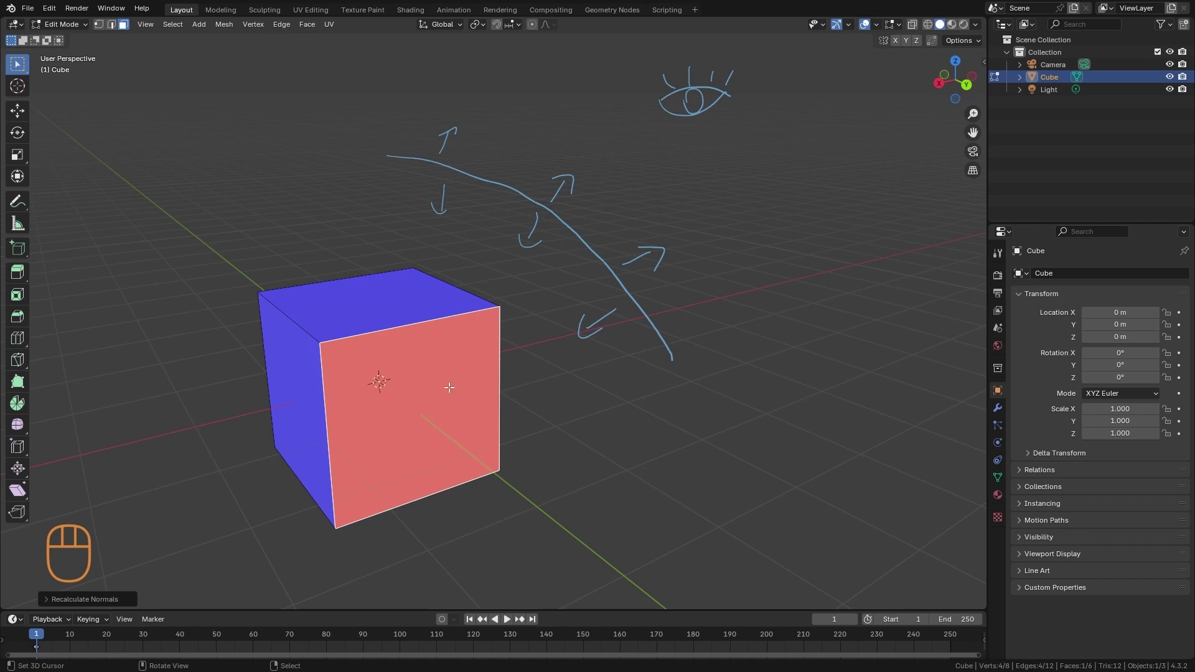
Disable the Inside option of the normal recalculation and return the cube to Object Mode
click(88, 599)
click(121, 599)
click(50, 580)
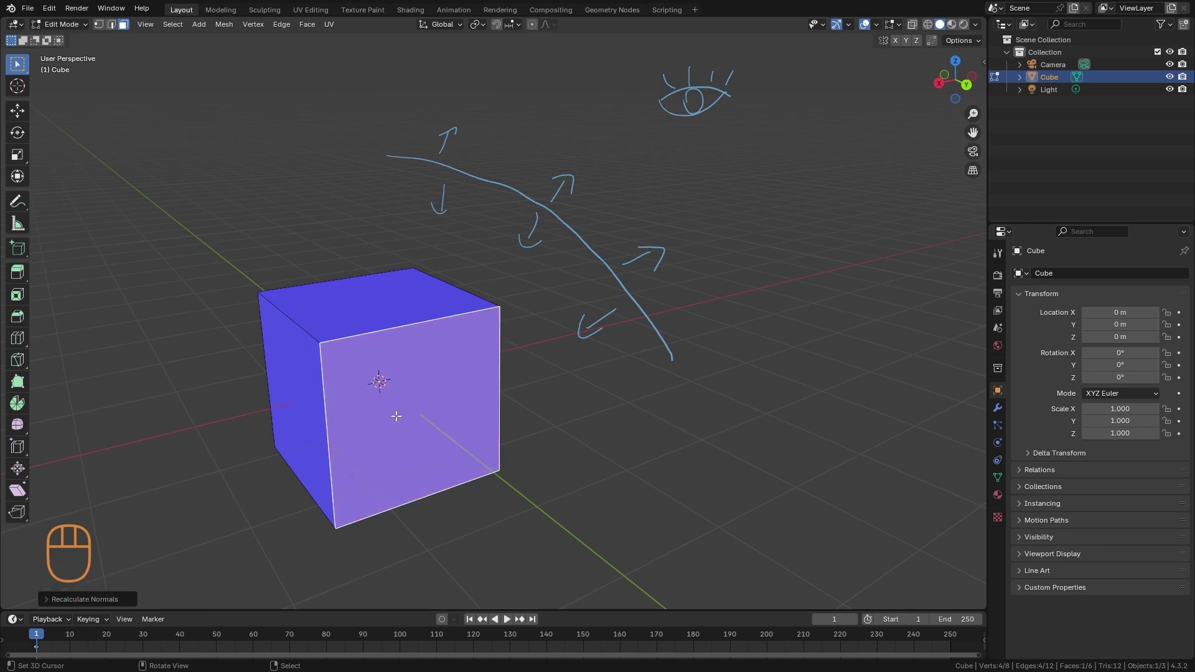
key(Tab)
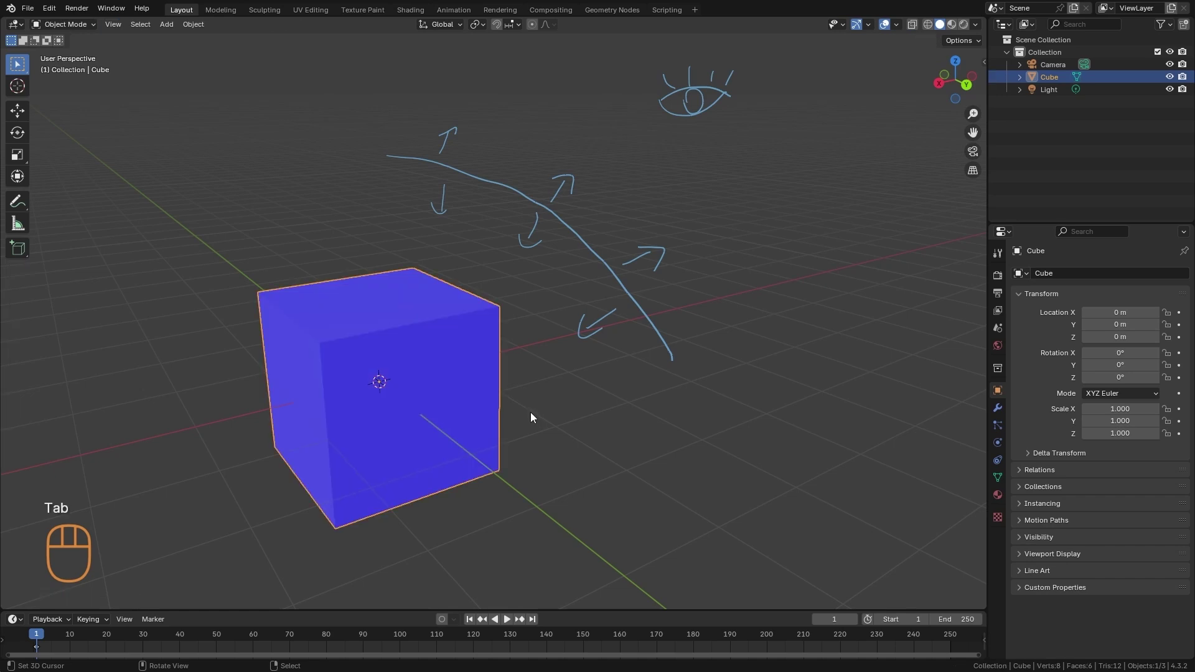
Erase the annotation strokes drawn around the cube
click(896, 24)
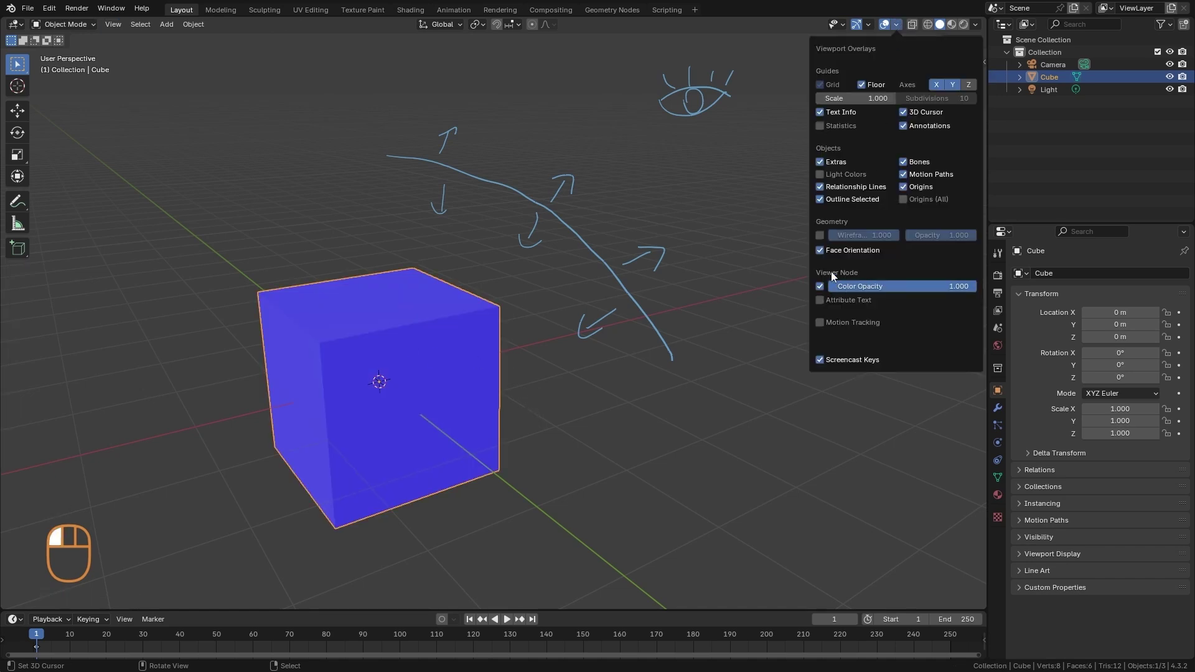
mouse_move(433, 428)
middle_down()
mouse_move(582, 428)
mouse_move(476, 406)
mouse_move(348, 431)
mouse_move(529, 434)
mouse_move(575, 352)
mouse_move(621, 412)
middle_up()
key(d)
mouse_move(606, 194)
right_down()
mouse_move(561, 362)
mouse_move(519, 180)
mouse_move(540, 328)
right_up()
Turn off the Face Orientation overlay and deselect all objects
click(896, 24)
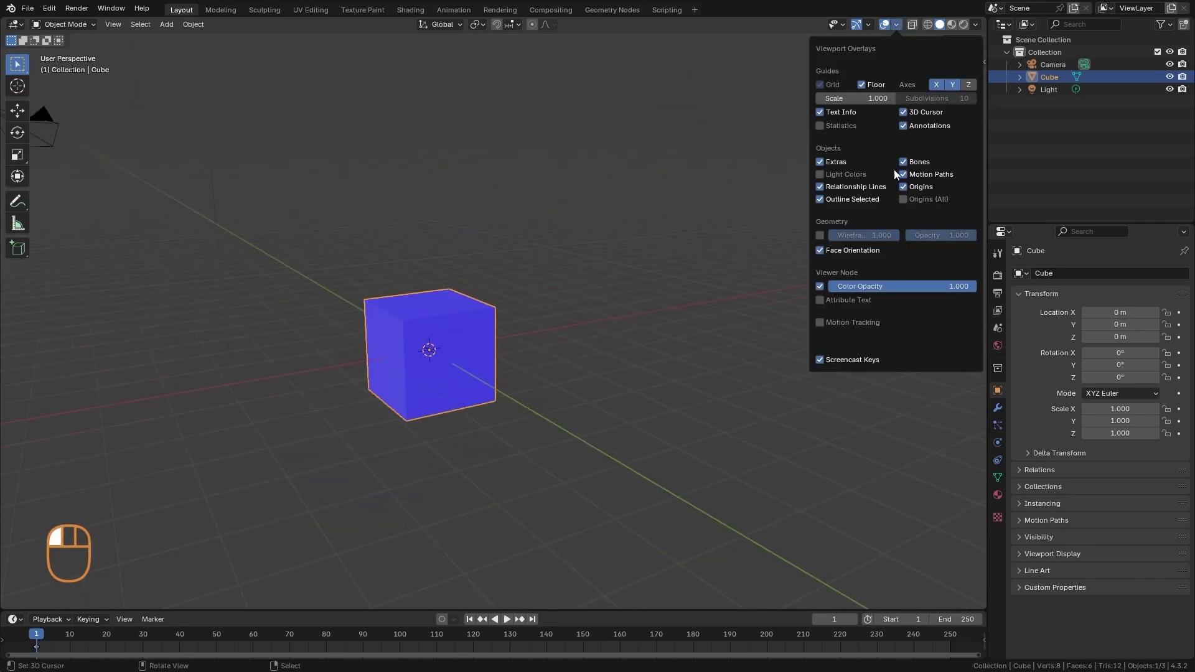
click(822, 251)
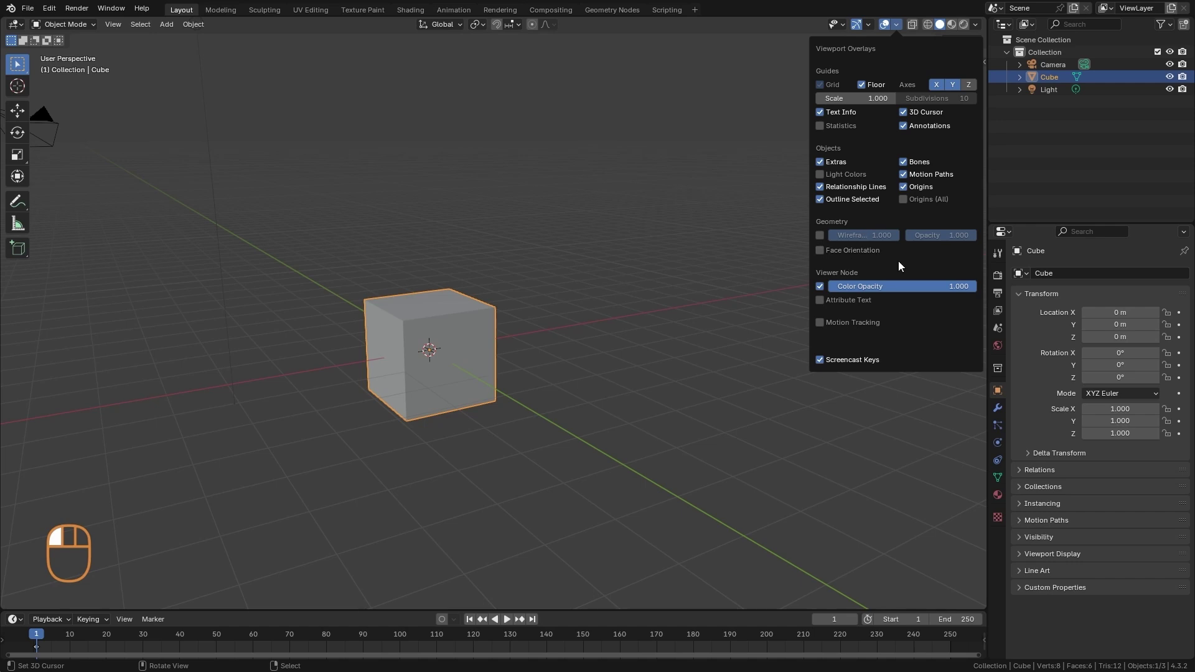
middle_drag(828, 265, 727, 372)
key(a)
key(a)
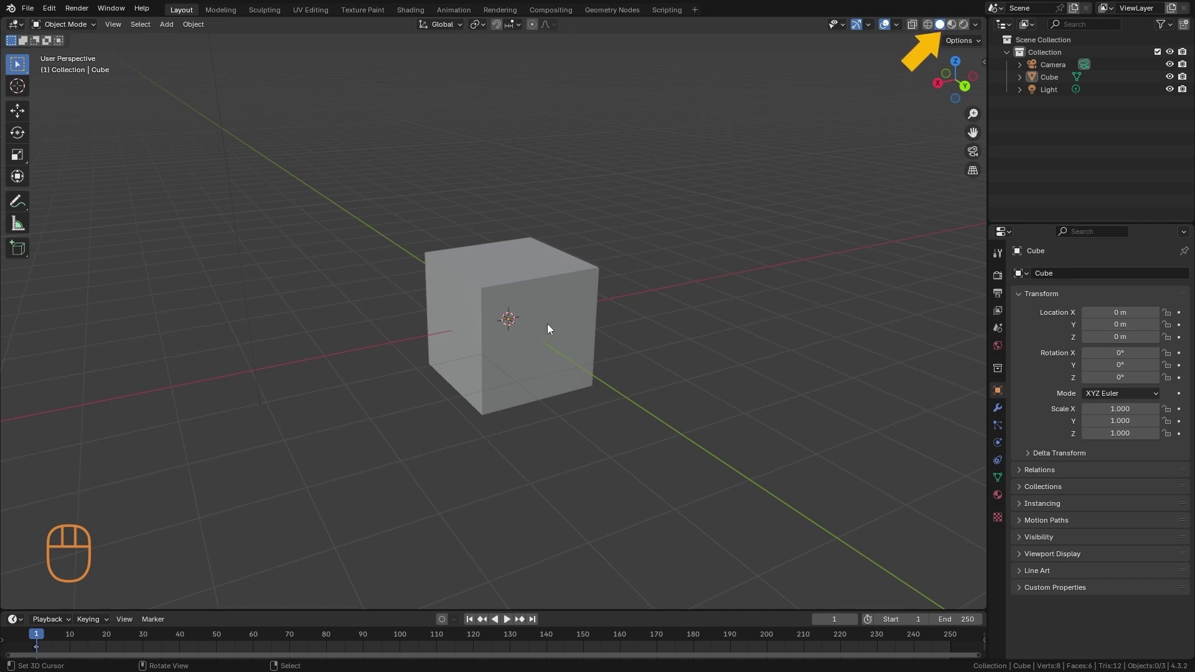
Preview the cube in Wireframe viewport shading and return the viewport to Solid shading
click(928, 24)
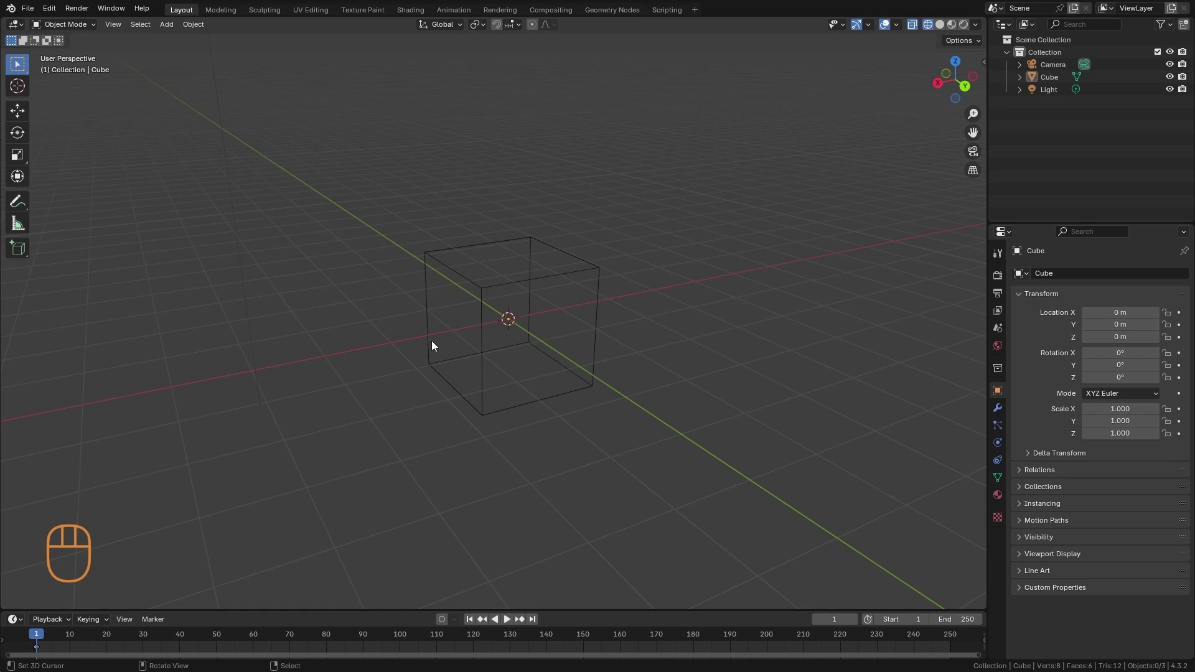
alt+drag(433, 346, 535, 304)
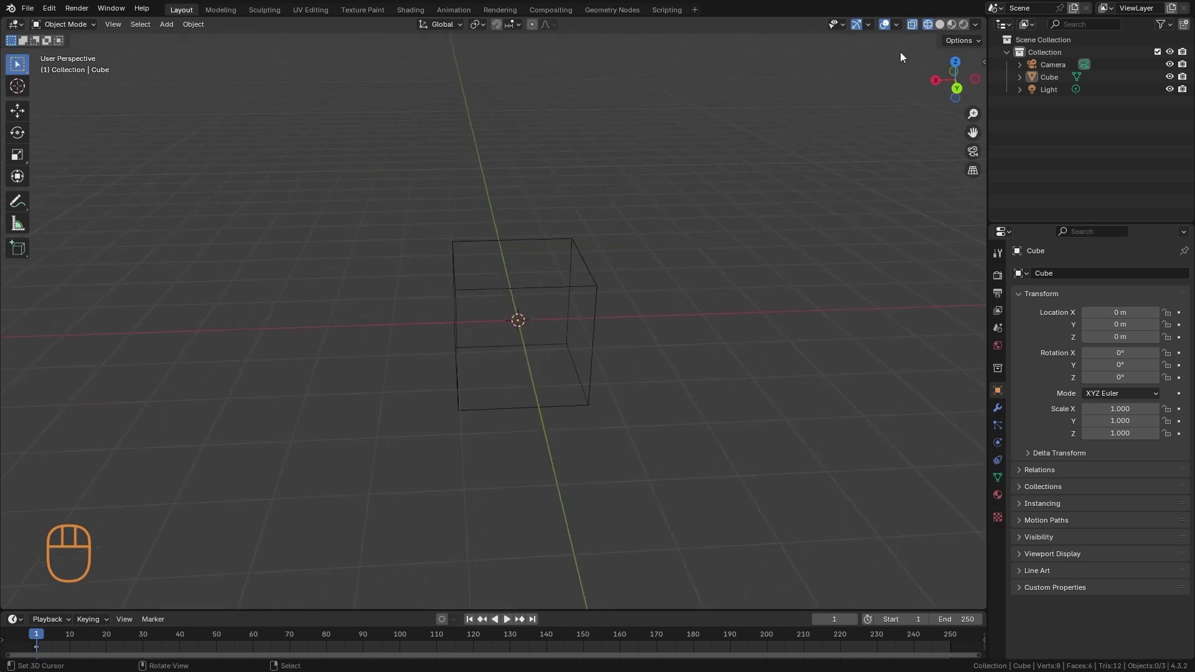
click(940, 24)
mouse_move(706, 349)
alt+mouse_down()
mouse_move(657, 337)
mouse_move(674, 336)
alt+mouse_up()
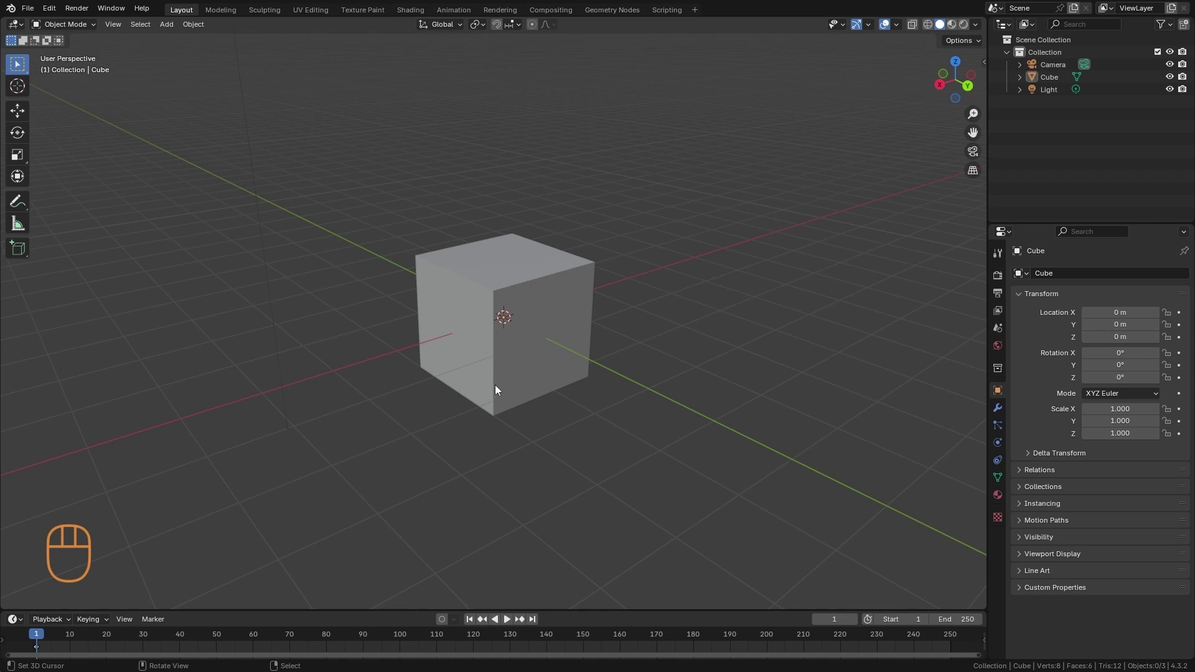
Switch the viewport to Material Preview shading and set the cube material's Base Color to a light red
click(952, 25)
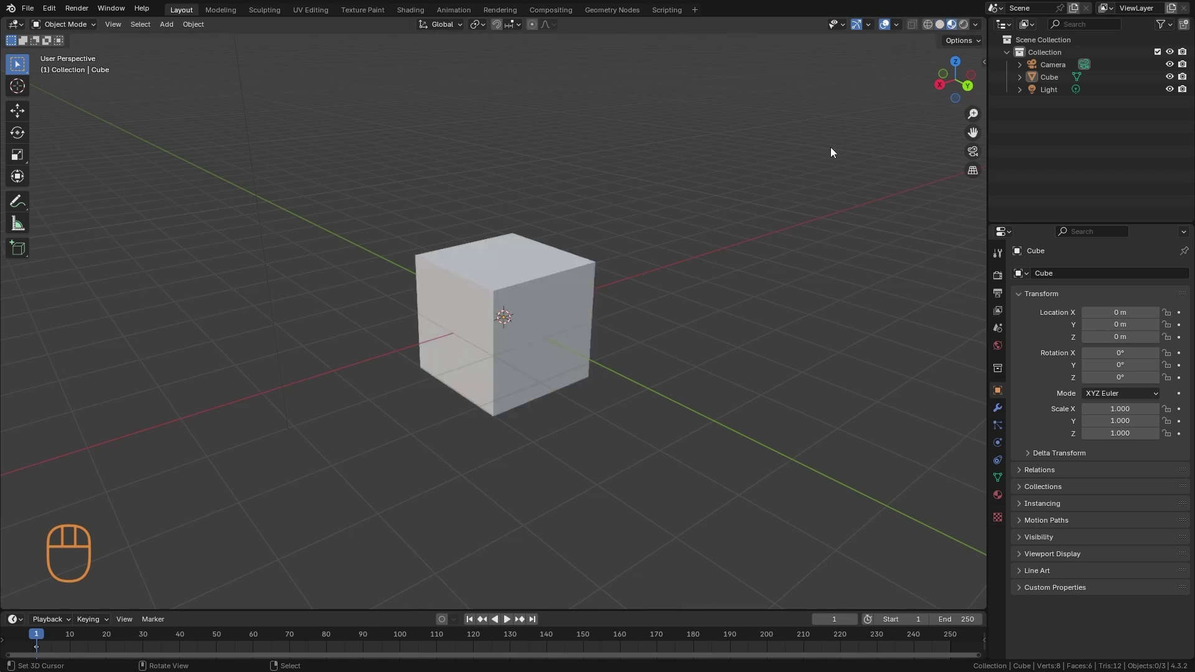
mouse_move(803, 237)
alt+mouse_down()
mouse_move(759, 376)
mouse_move(469, 361)
mouse_move(506, 355)
alt+mouse_up()
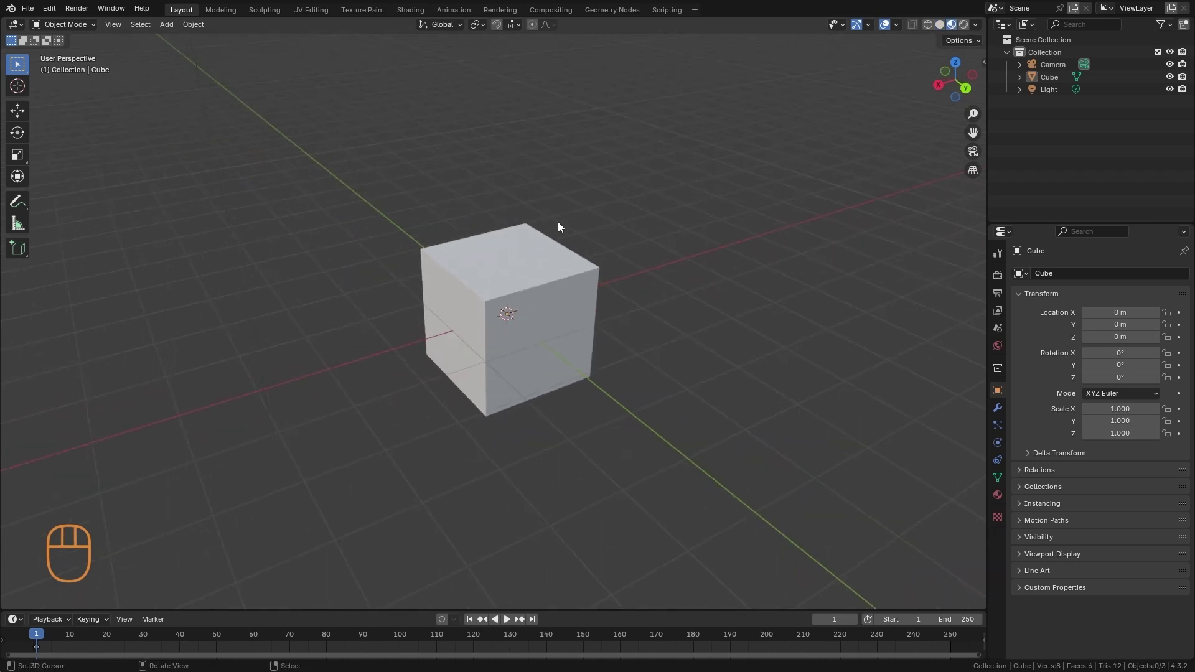
click(997, 495)
click(1120, 388)
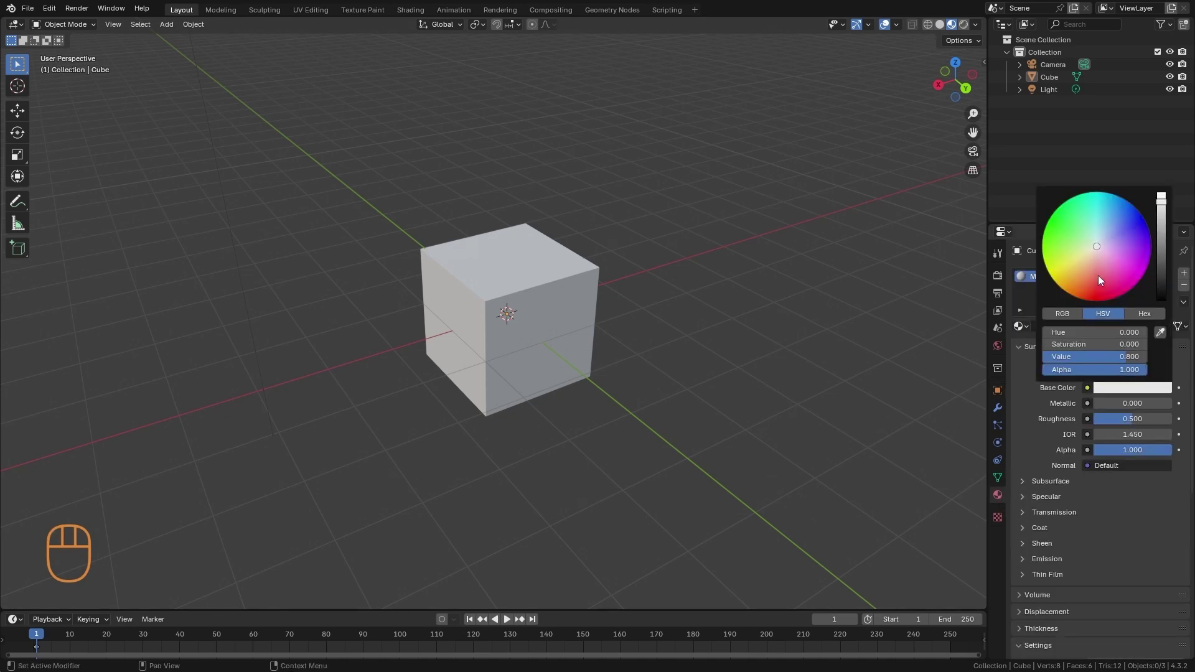
click(1098, 280)
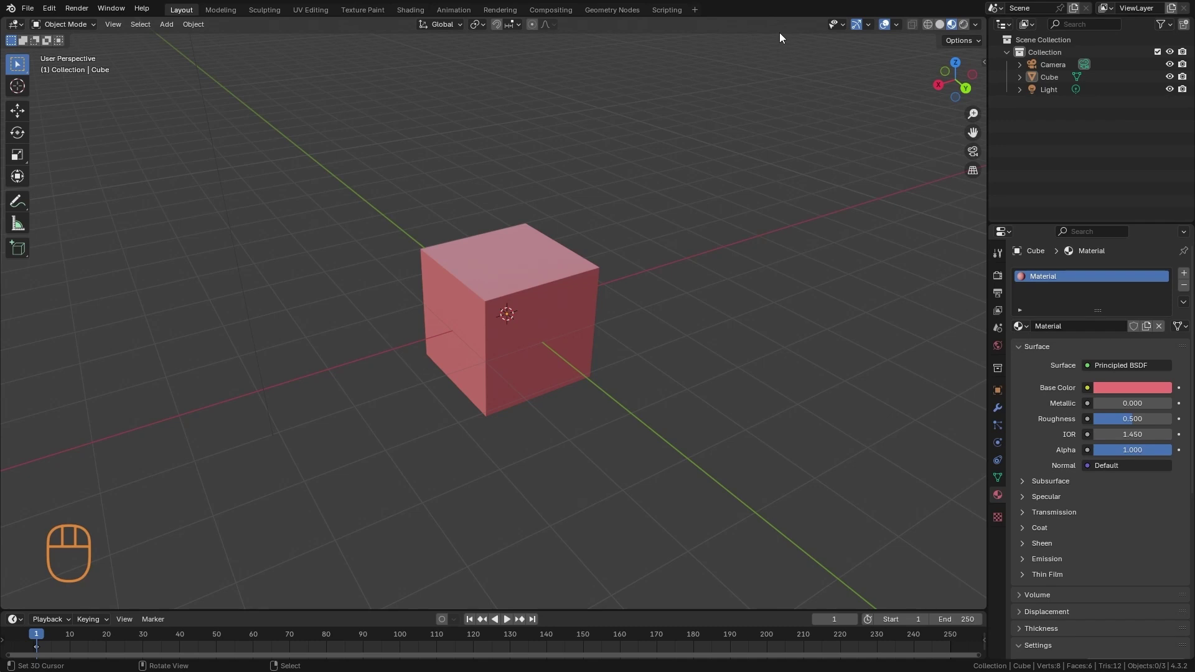
Switch the viewport to Rendered shading and view the cube together with the light and camera
click(964, 24)
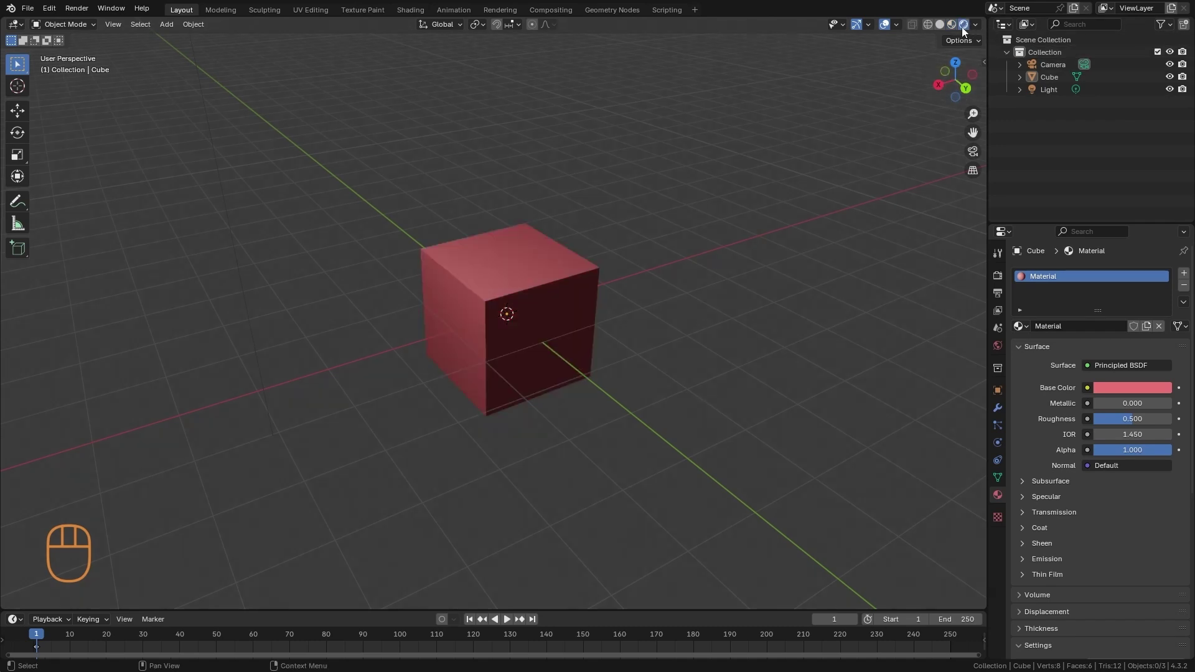
scroll(584, 416, down, 2)
alt+drag(584, 416, 541, 419)
mouse_move(678, 379)
alt+mouse_down()
mouse_move(701, 413)
mouse_move(710, 347)
mouse_move(694, 389)
alt+mouse_up()
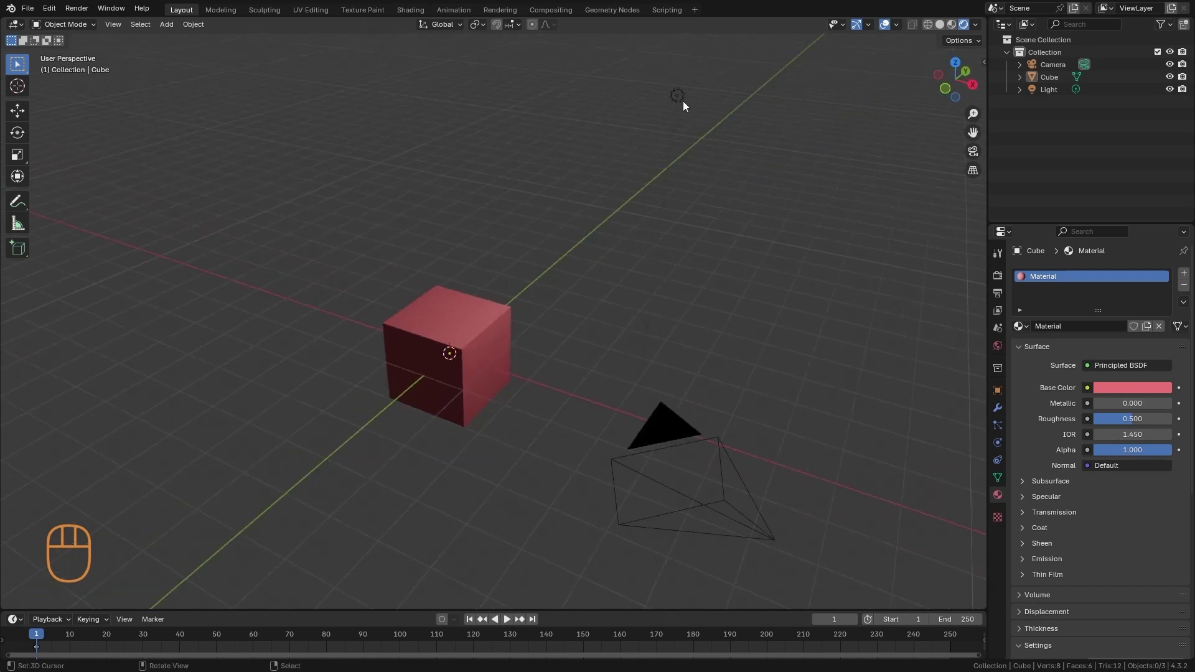
alt+middle_drag(783, 114, 739, 160)
Move the point light around the cube several times, leaving it on the opposite side, and examine the rendered lighting
click(656, 132)
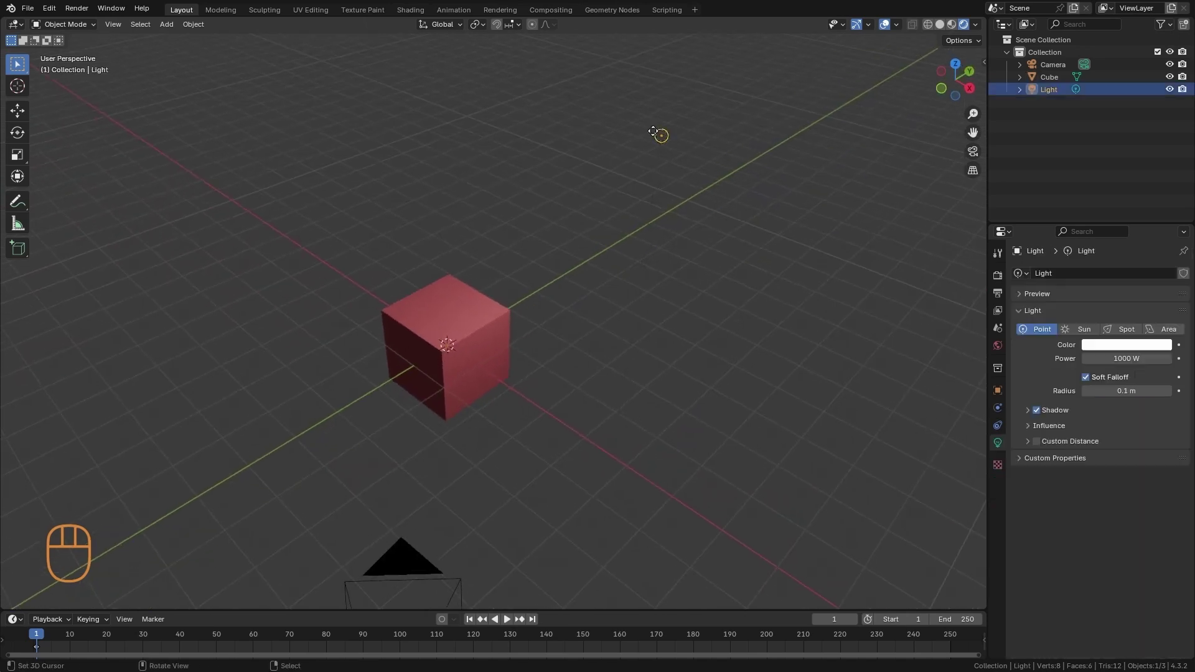
key(g)
click(403, 299)
alt+middle_drag(428, 386, 470, 459)
key(g)
click(323, 421)
key(g)
click(521, 490)
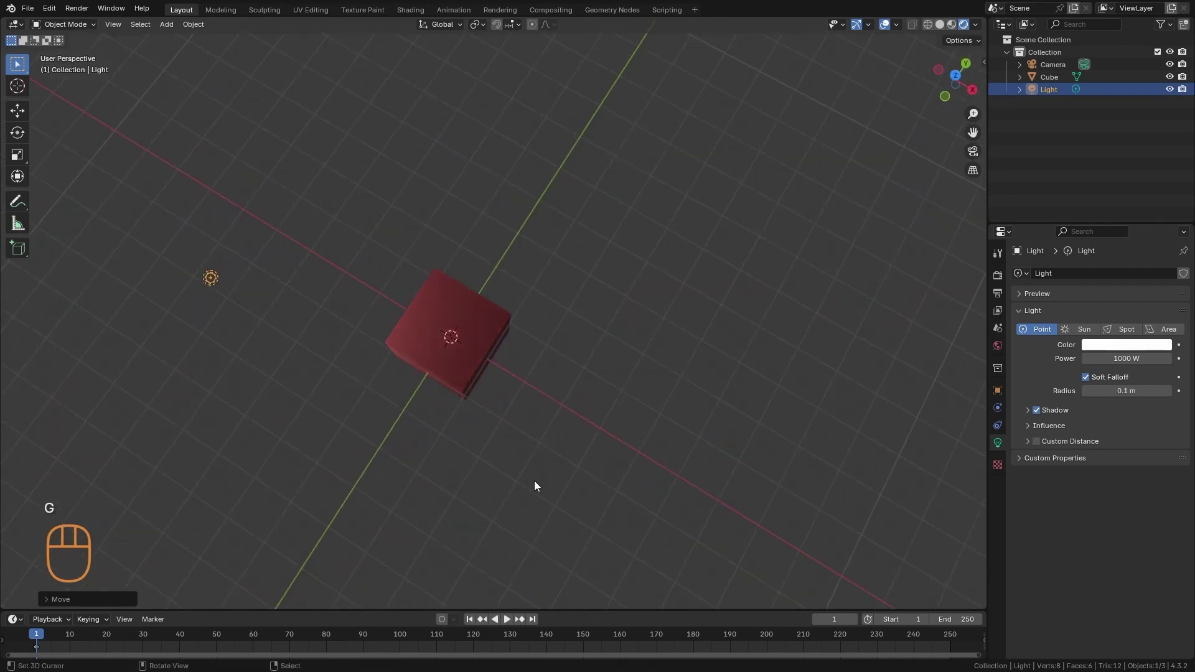
alt+middle_drag(534, 481, 730, 392)
alt+middle_drag(547, 339, 547, 399)
alt+middle_drag(588, 405, 556, 414)
Switch the viewport to Wireframe shading, raise its X-Ray amount and examine the cube from several angles
click(940, 25)
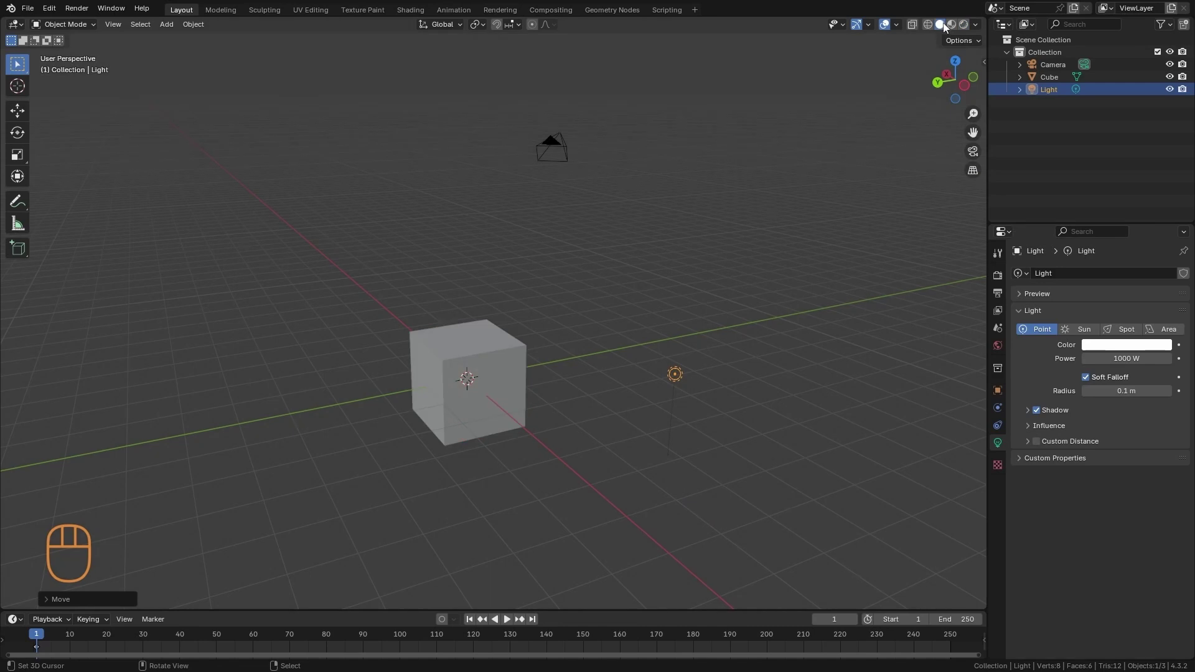
click(927, 25)
alt+shift+middle_drag(500, 387, 622, 356)
click(977, 25)
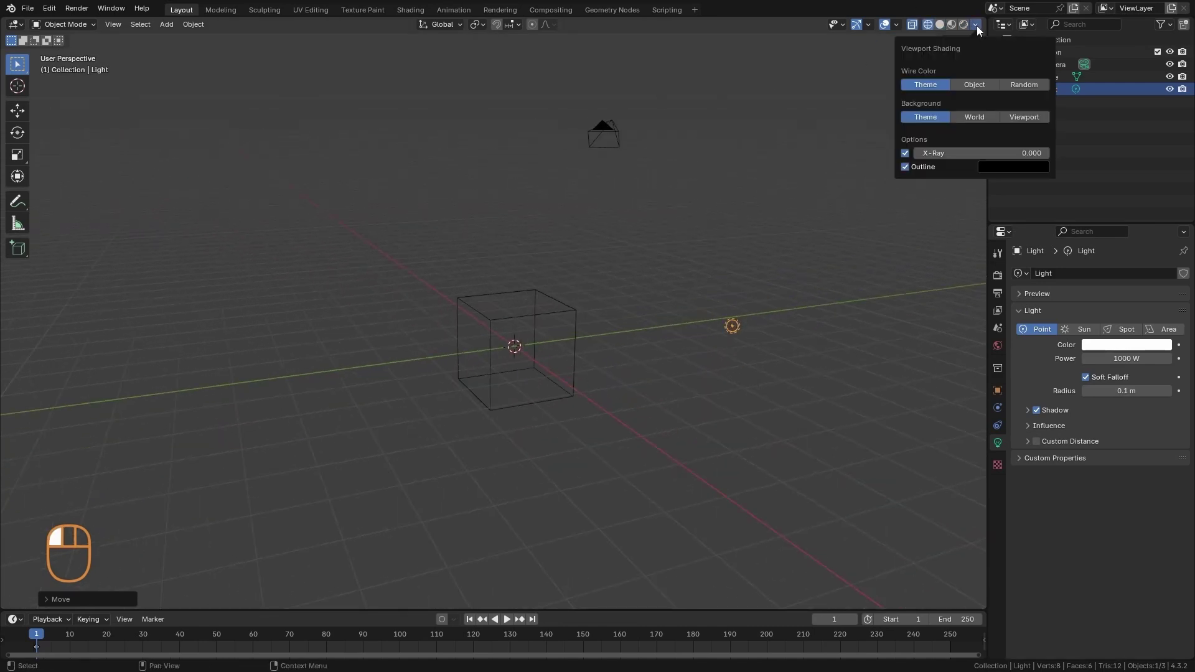
click(925, 112)
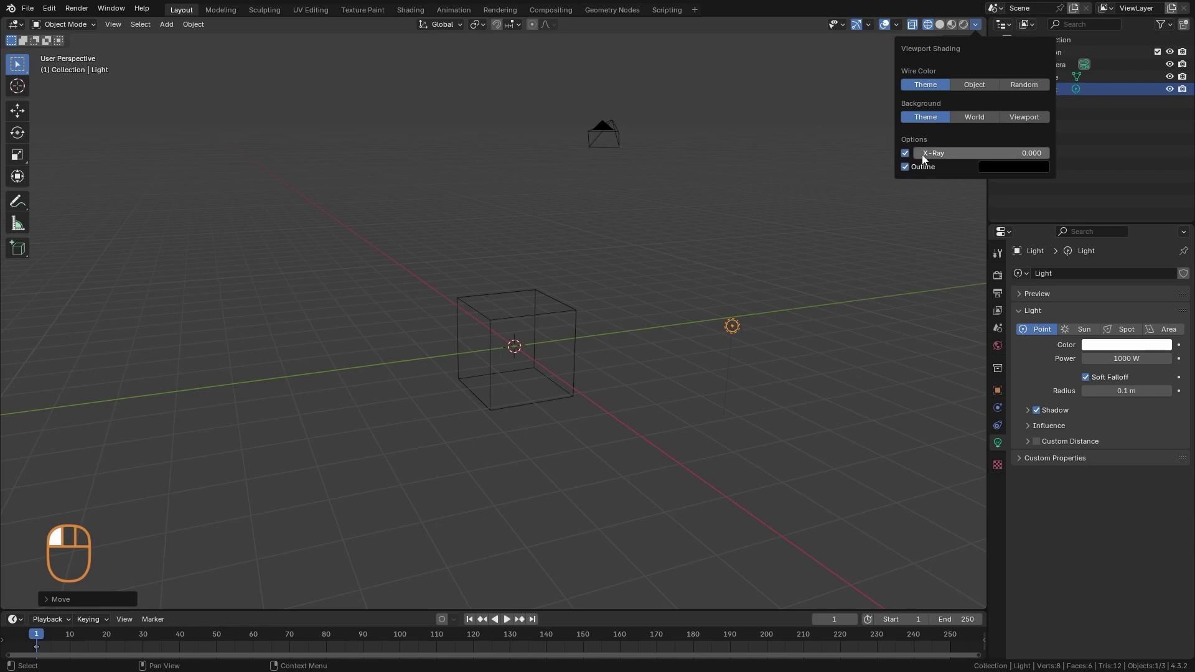
mouse_move(931, 155)
mouse_down()
mouse_move(1063, 163)
mouse_move(1046, 166)
mouse_up()
alt+drag(618, 356, 554, 372)
ctrl+alt+drag(554, 372, 574, 373)
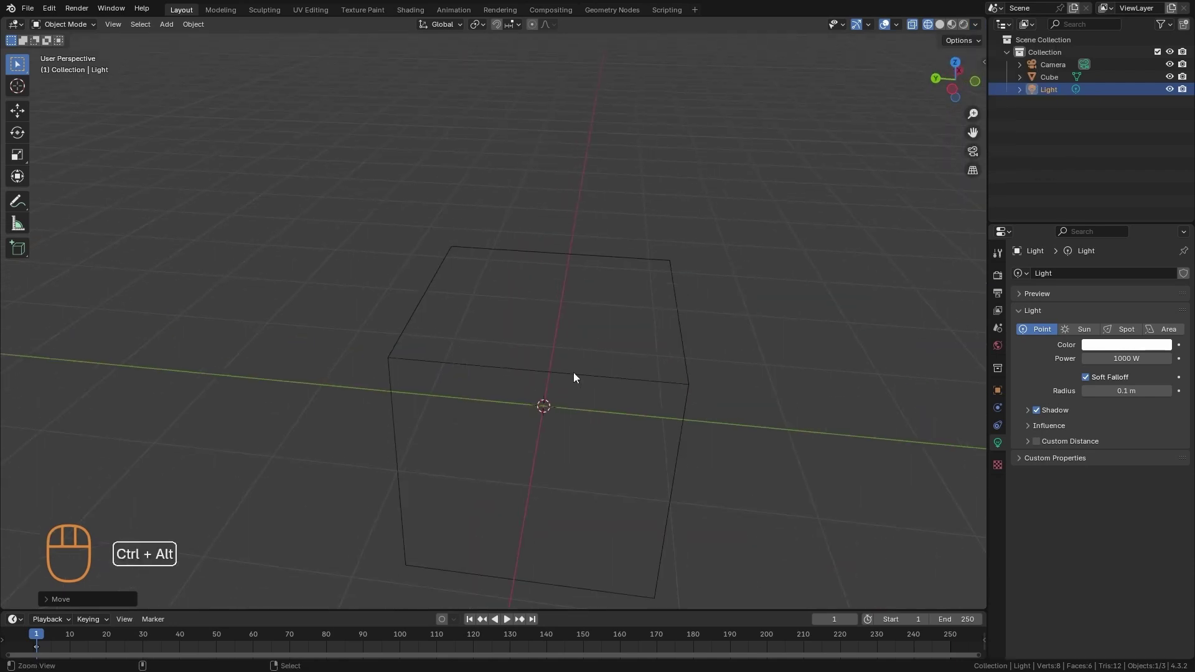
mouse_move(573, 372)
ctrl+alt+middle_down()
mouse_move(488, 286)
mouse_move(498, 267)
ctrl+alt+middle_up()
Lower the wireframe X-Ray amount back down so the cube's rear edges are drawn
click(976, 25)
drag(999, 149, 830, 171)
mouse_move(787, 173)
alt+middle_down()
mouse_move(661, 400)
mouse_move(514, 432)
mouse_move(605, 422)
alt+middle_up()
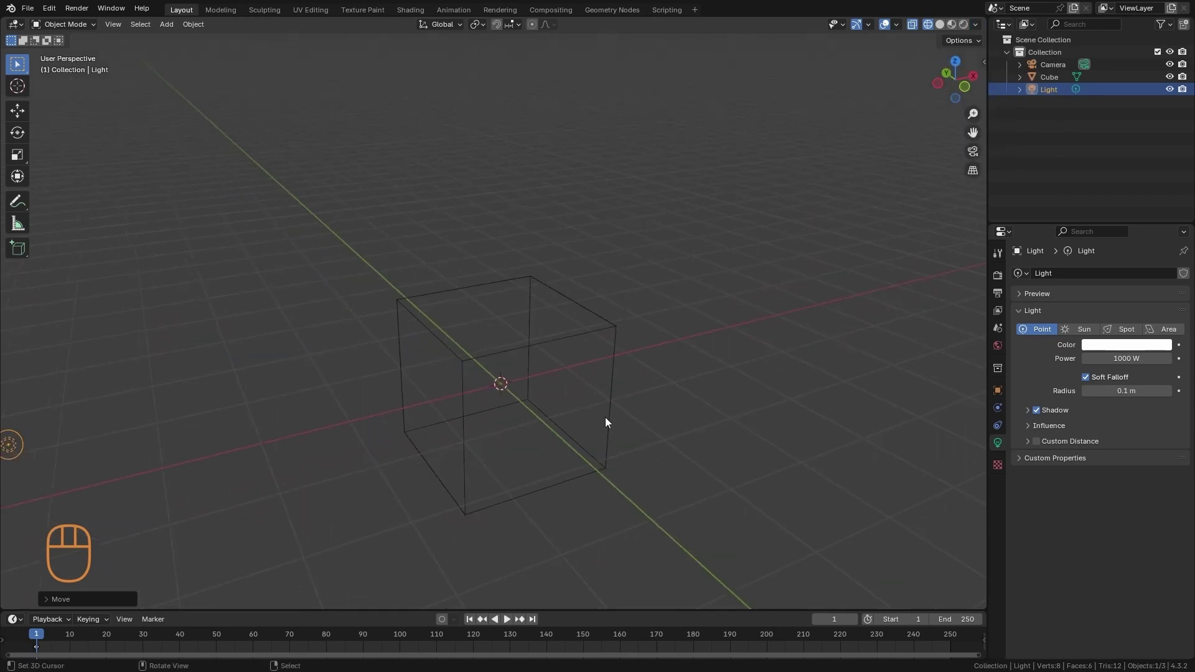
Switch the viewport to Solid shading and choose the second Studio light preset
click(940, 25)
mouse_move(751, 409)
alt+shift+middle_down()
mouse_move(723, 472)
mouse_move(747, 368)
mouse_move(766, 408)
alt+shift+middle_up()
click(976, 24)
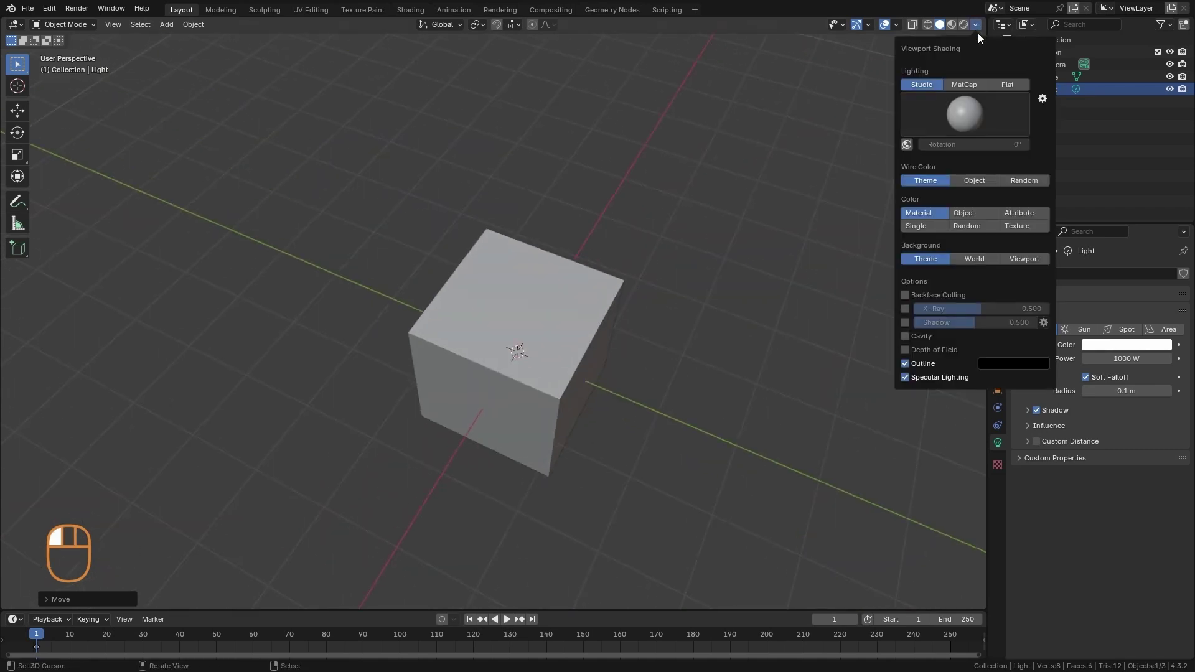
click(965, 112)
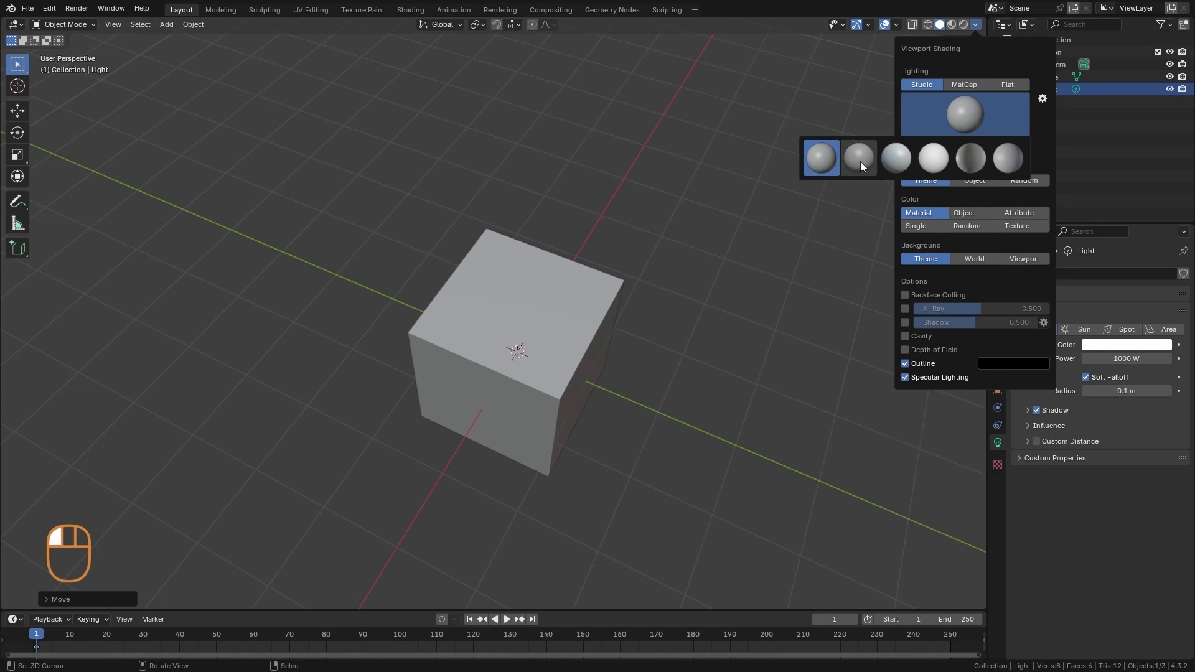
click(860, 160)
alt+middle_drag(839, 242, 859, 199)
Change the Studio lighting to the dark striped fifth preset and view the cube from another angle
click(977, 26)
click(980, 117)
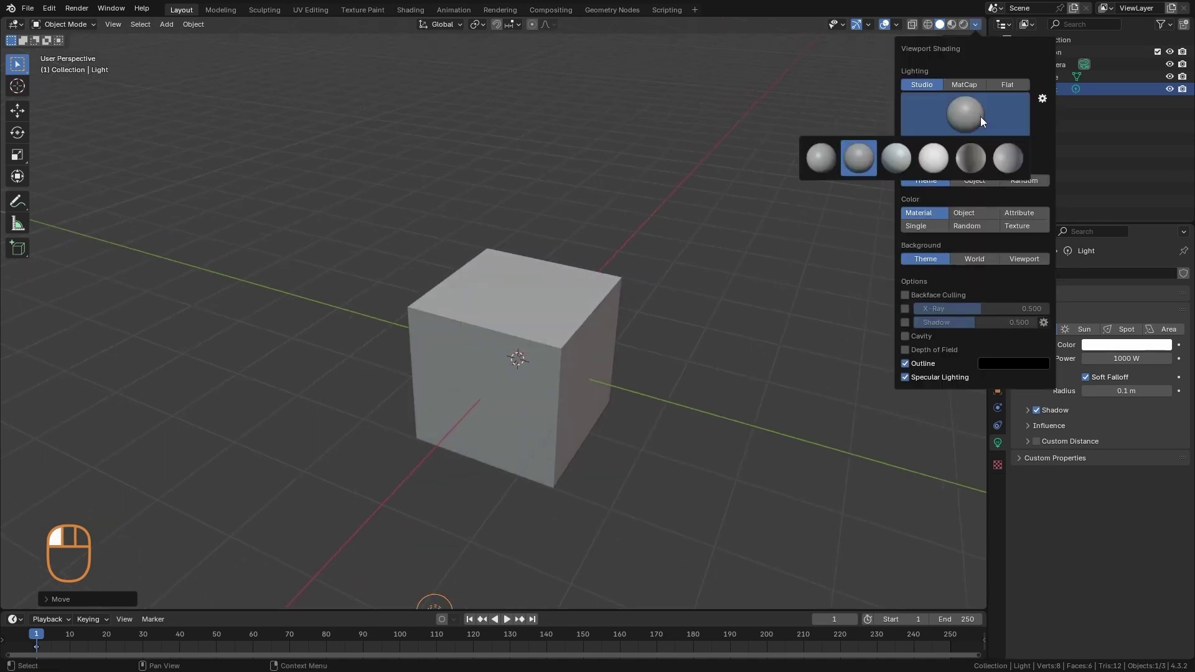
click(970, 158)
alt+middle_drag(771, 293, 981, 76)
Set the Solid shading lighting to MatCap with a dark brown material sphere and view the cube
click(976, 25)
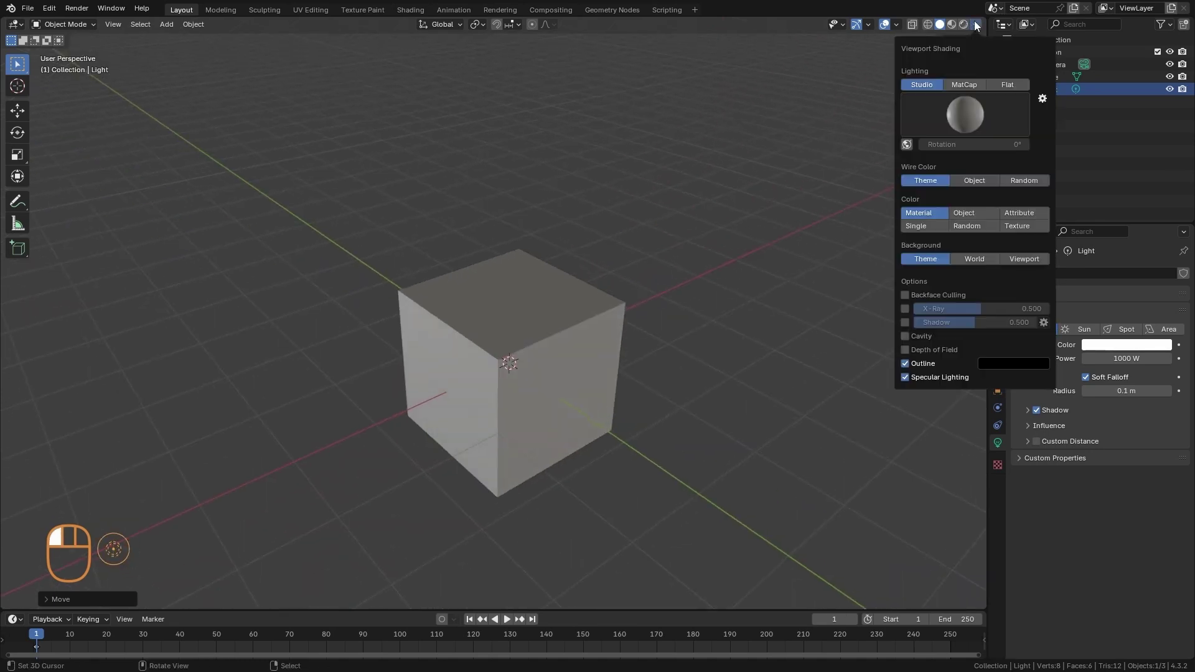
click(966, 88)
click(976, 104)
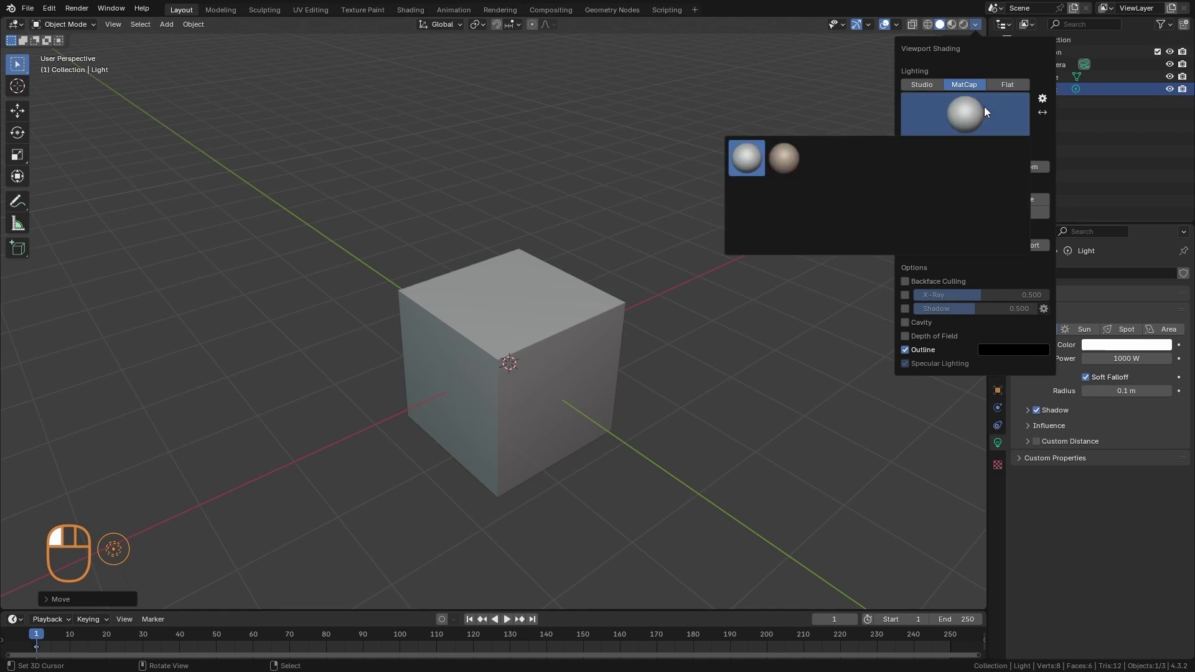
click(820, 200)
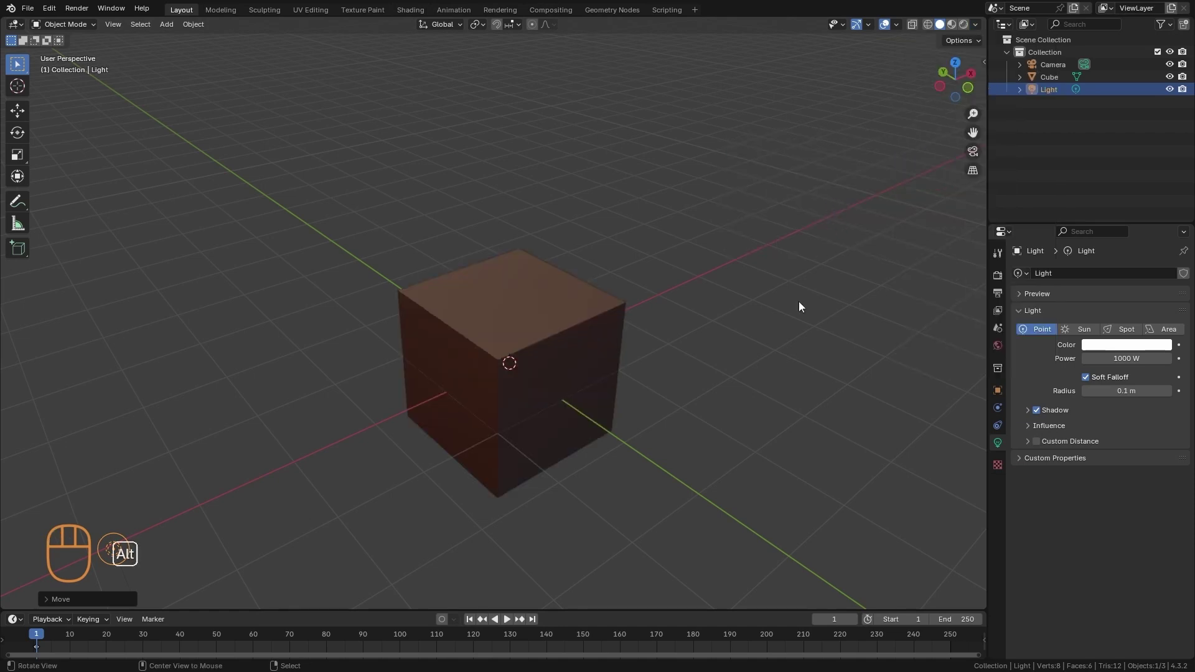
mouse_move(798, 301)
alt+middle_down()
mouse_move(739, 313)
mouse_move(897, 323)
mouse_move(977, 76)
alt+middle_up()
Change the MatCap to the glossy red sphere and examine the cube from several sides
click(977, 25)
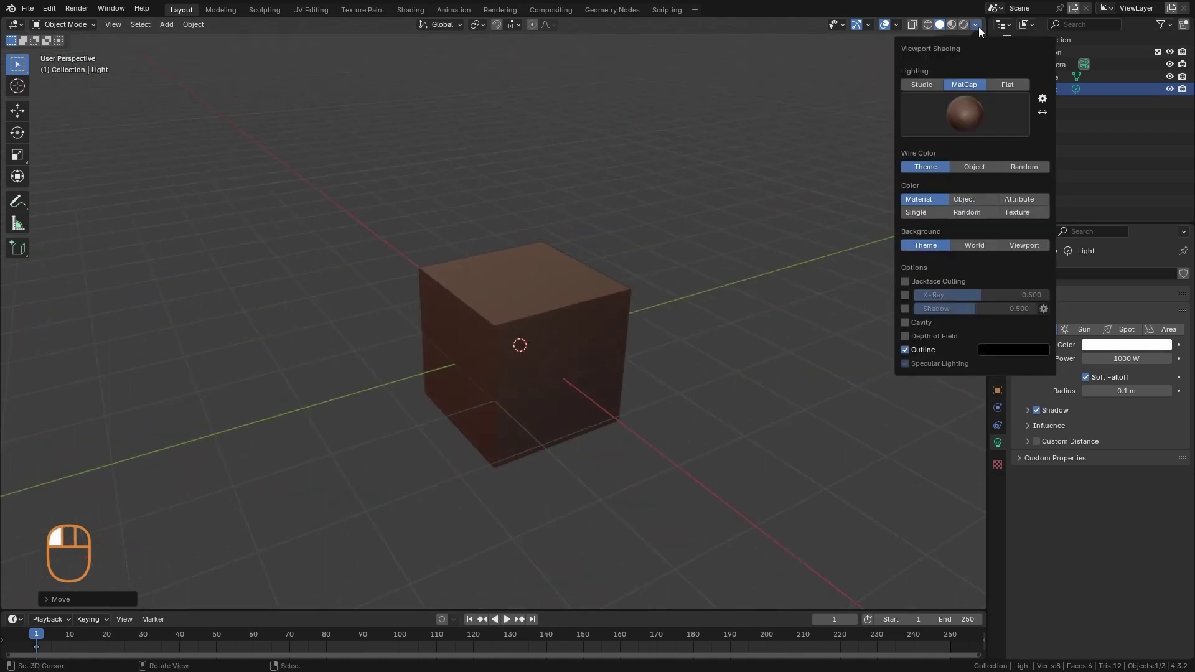
click(1000, 112)
click(975, 193)
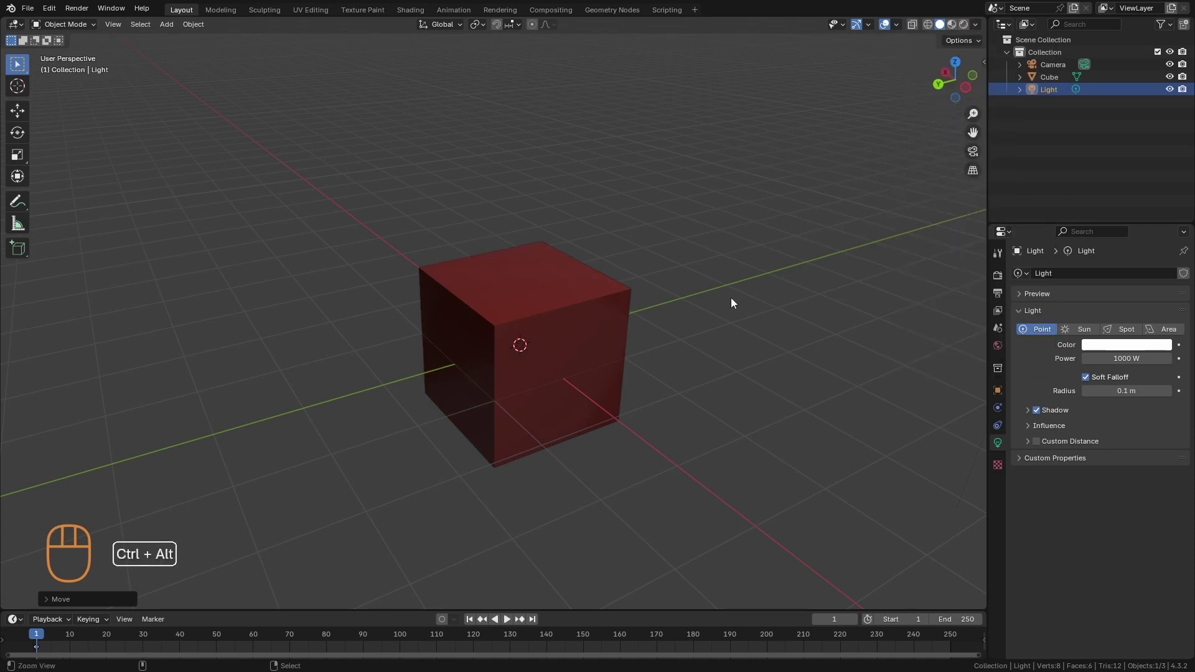
alt+drag(731, 298, 630, 305)
ctrl+alt+drag(630, 305, 653, 330)
alt+drag(678, 387, 635, 370)
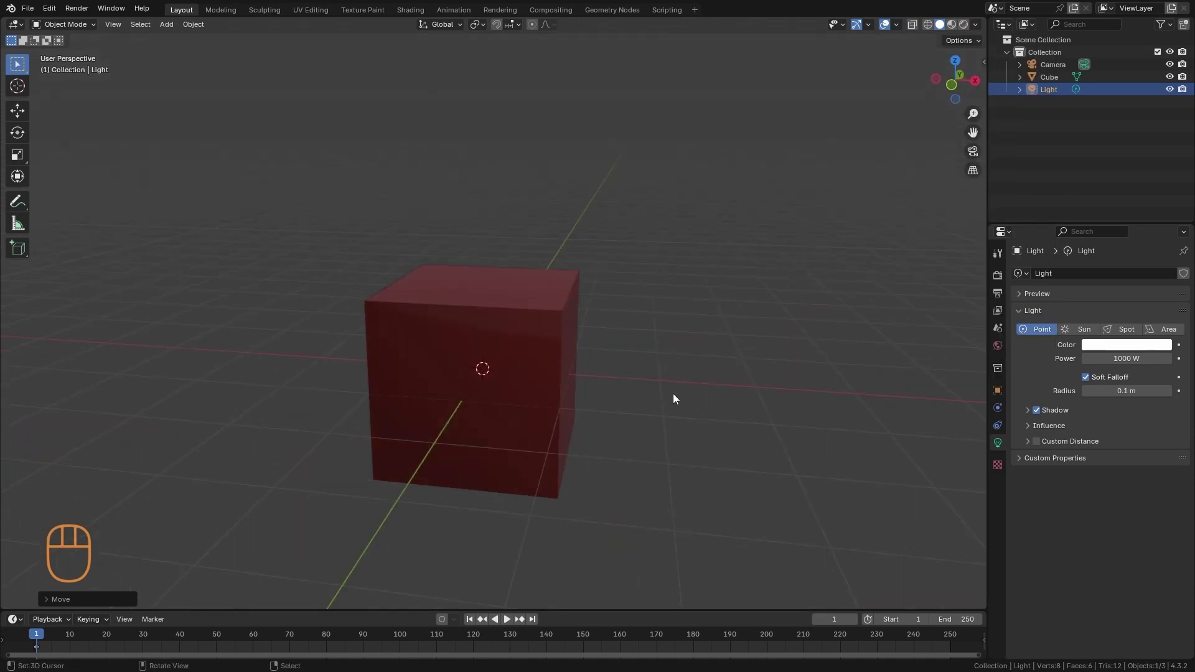
alt+middle_drag(670, 409, 683, 394)
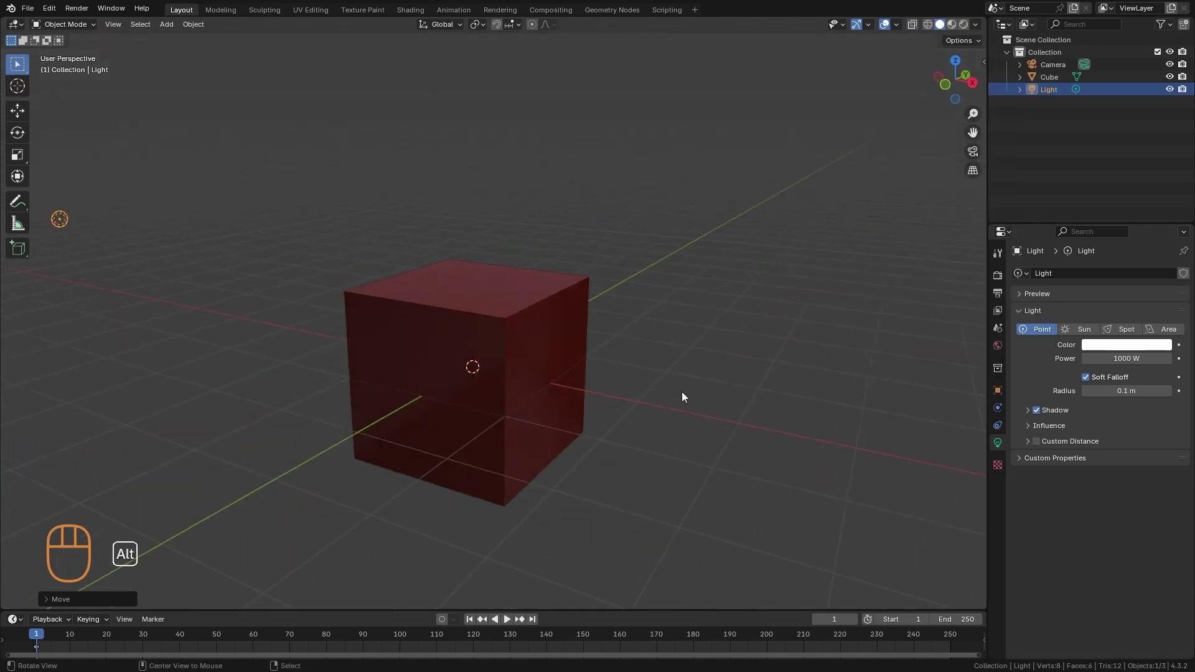
Set the Solid shading lighting to Flat and view the cube from different angles
click(975, 25)
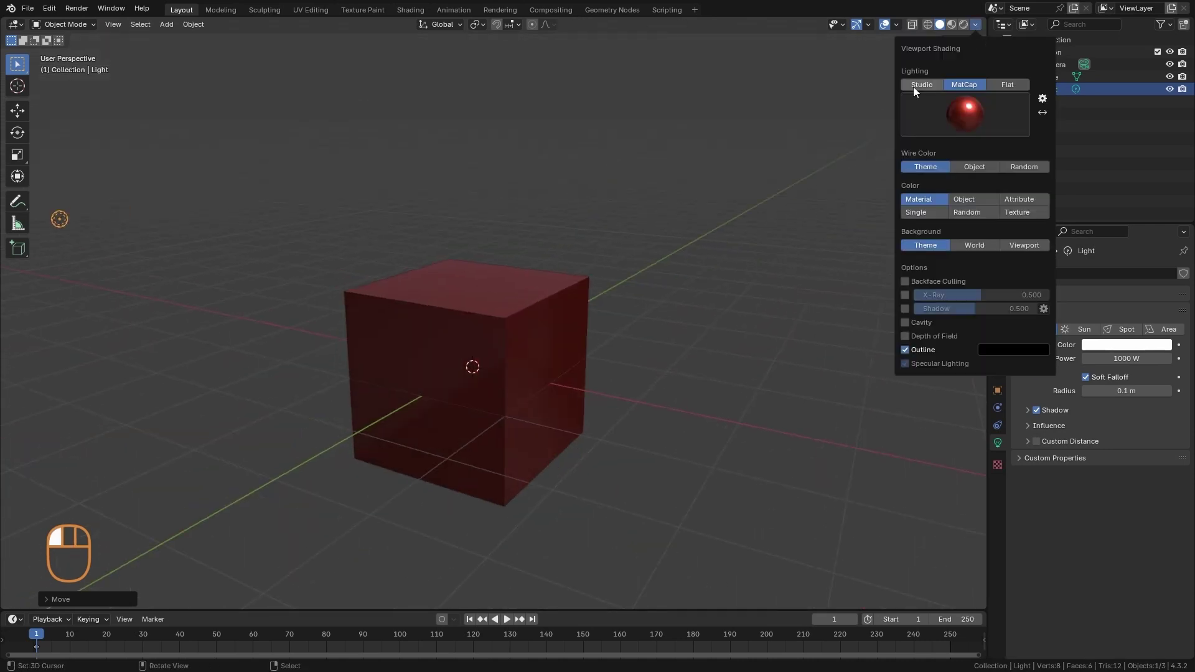
click(1007, 87)
alt+middle_drag(712, 321, 621, 334)
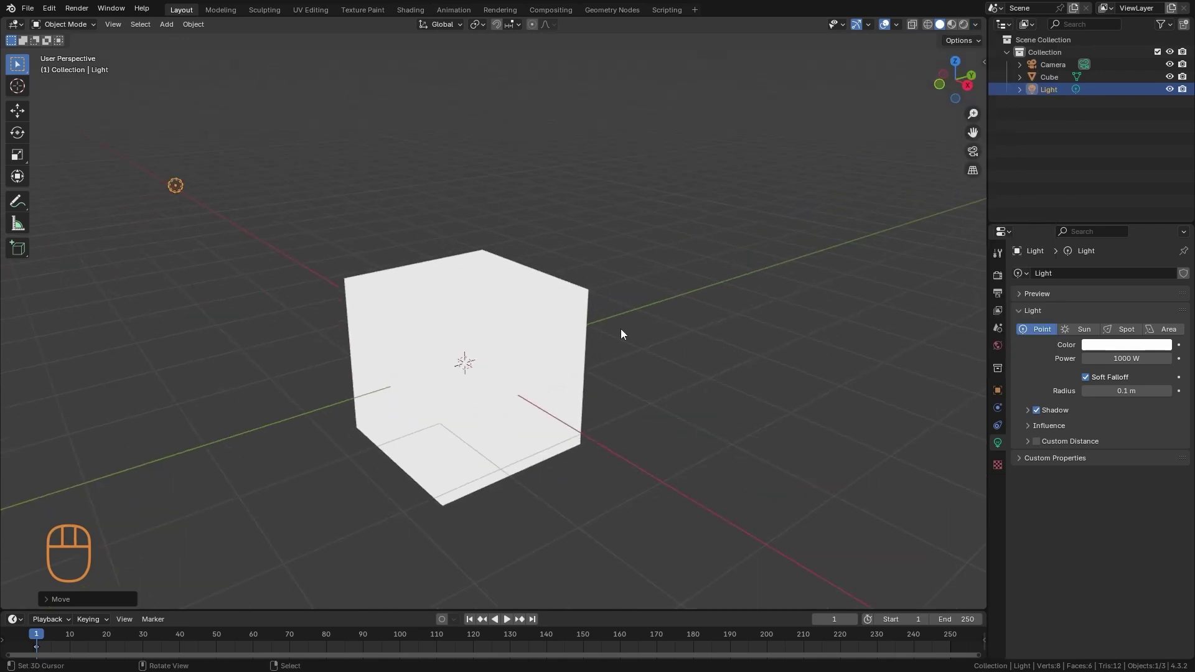
ctrl+alt+middle_drag(540, 427, 705, 343)
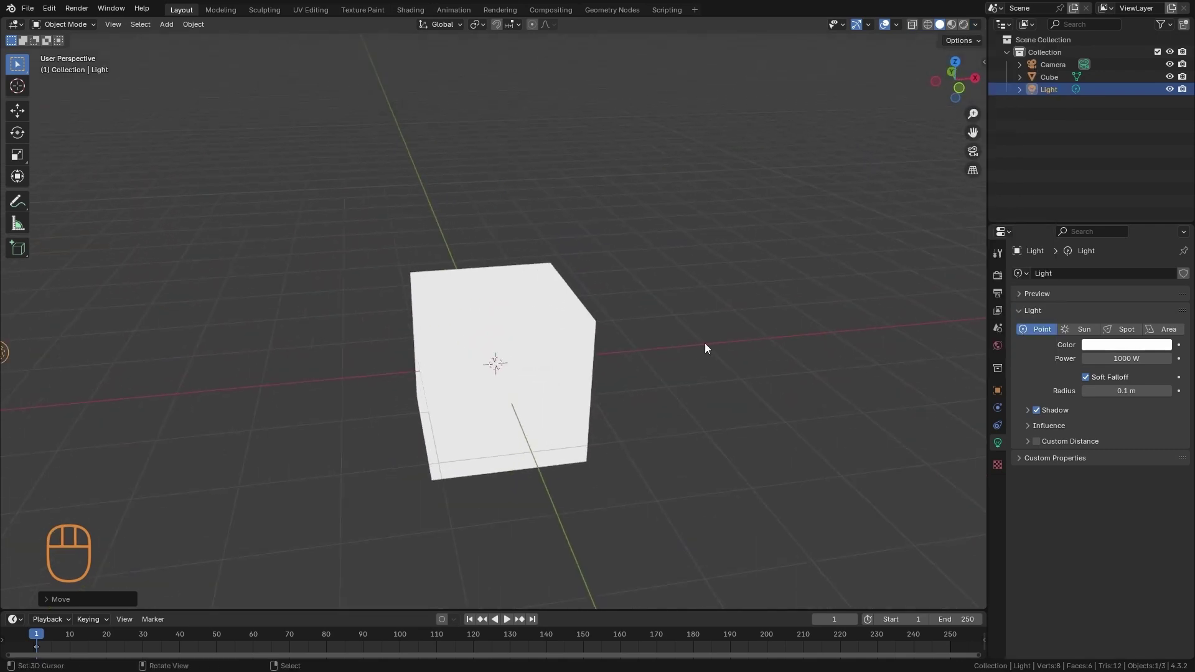
Return the Solid shading lighting to Studio and choose the first light preset
click(975, 25)
click(923, 85)
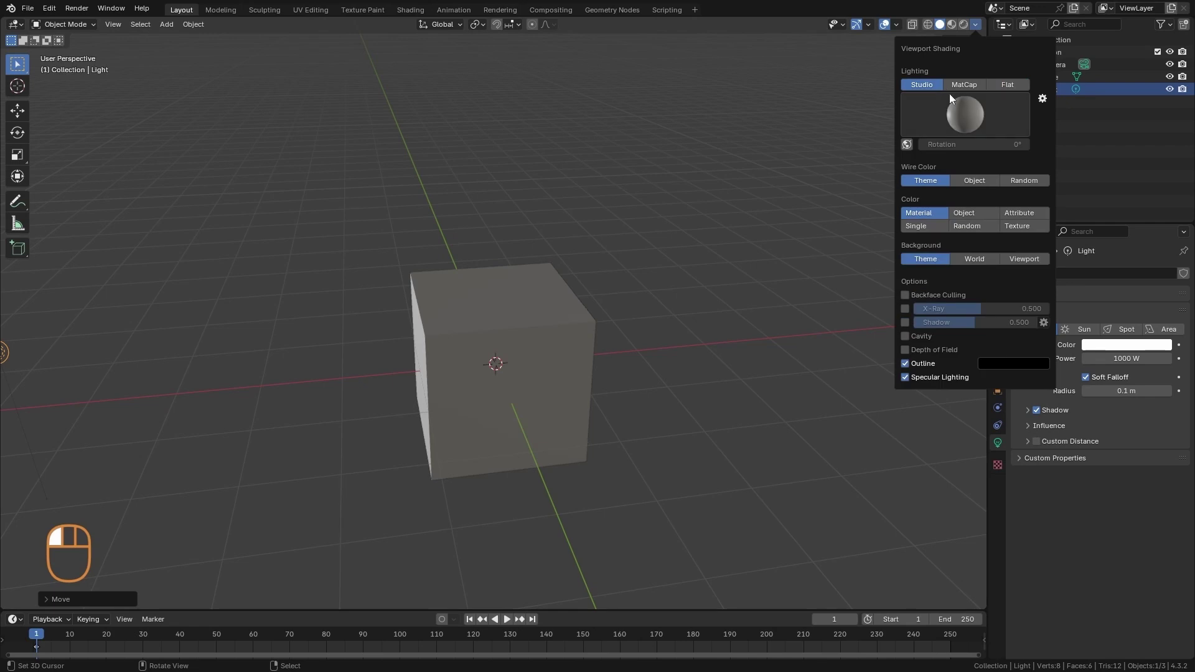
click(959, 109)
click(821, 158)
ctrl+alt+middle_drag(778, 215, 759, 352)
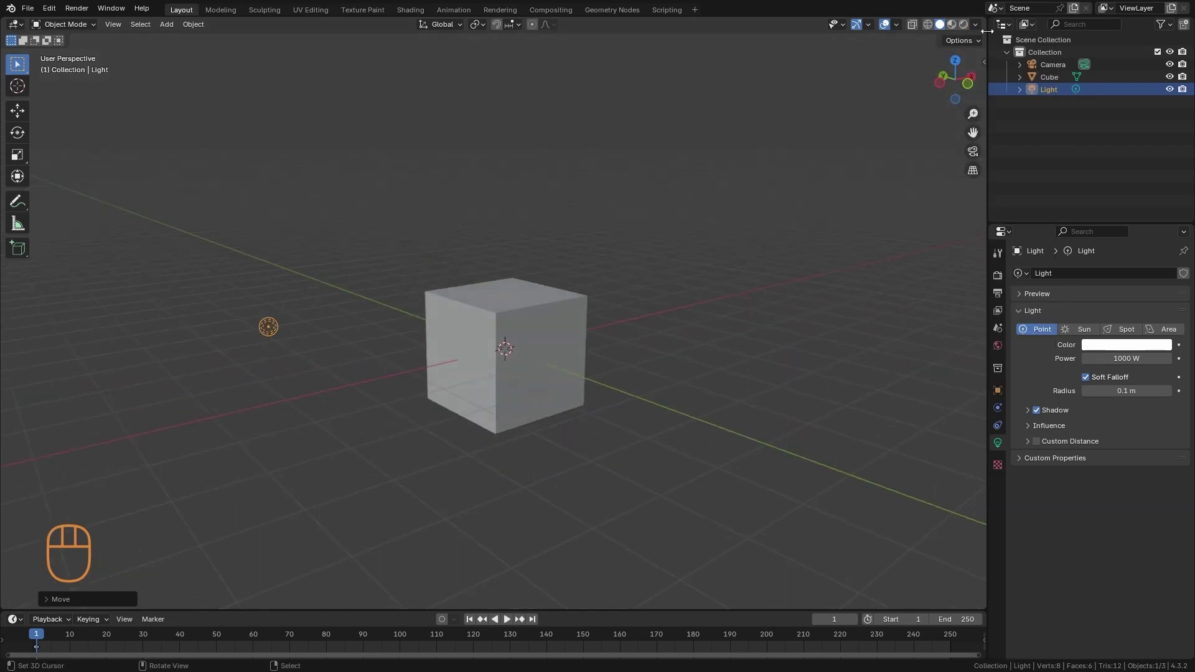
Try Attribute as the Solid shading color and settle on Random
click(975, 25)
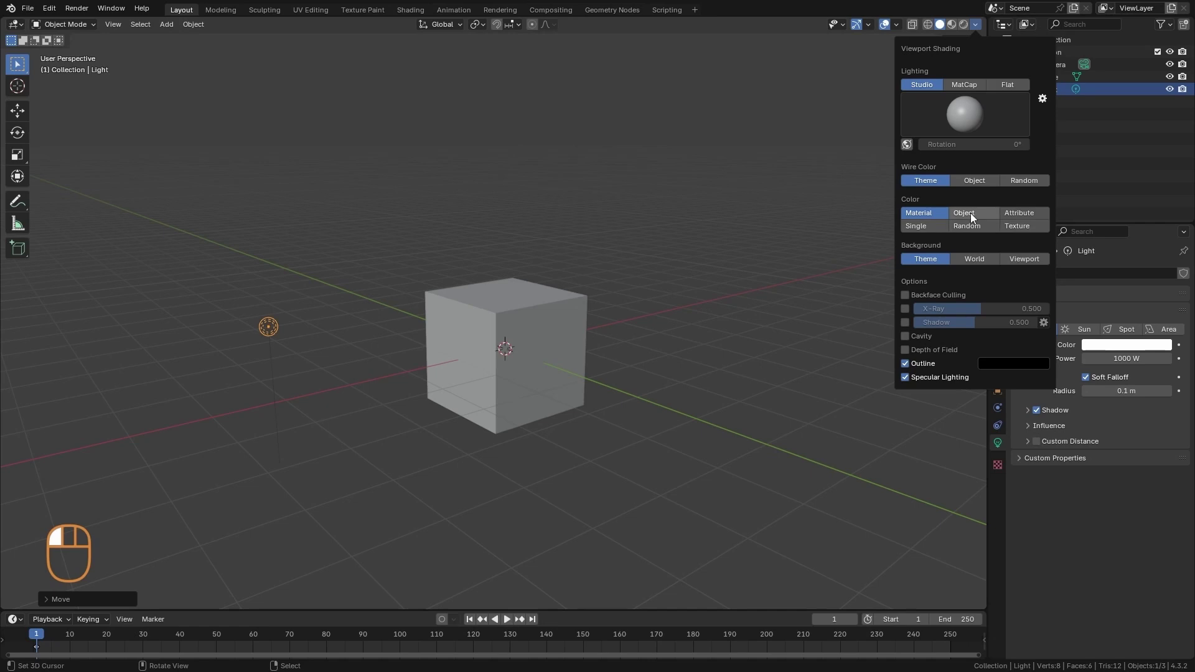
click(1022, 212)
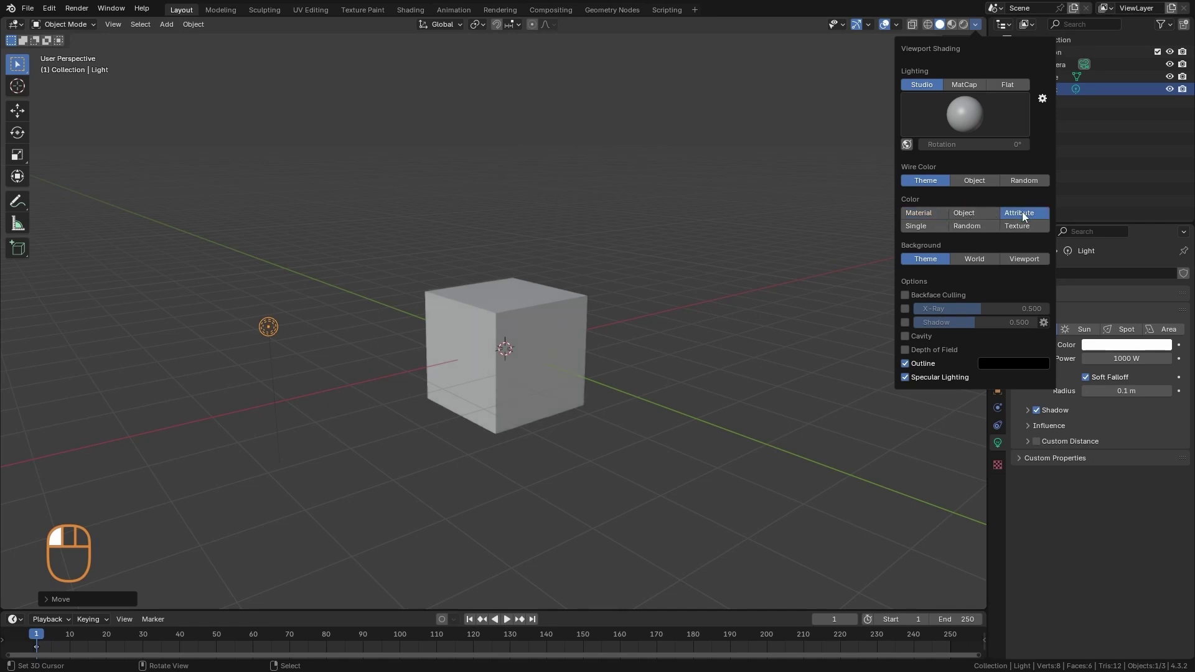
click(972, 228)
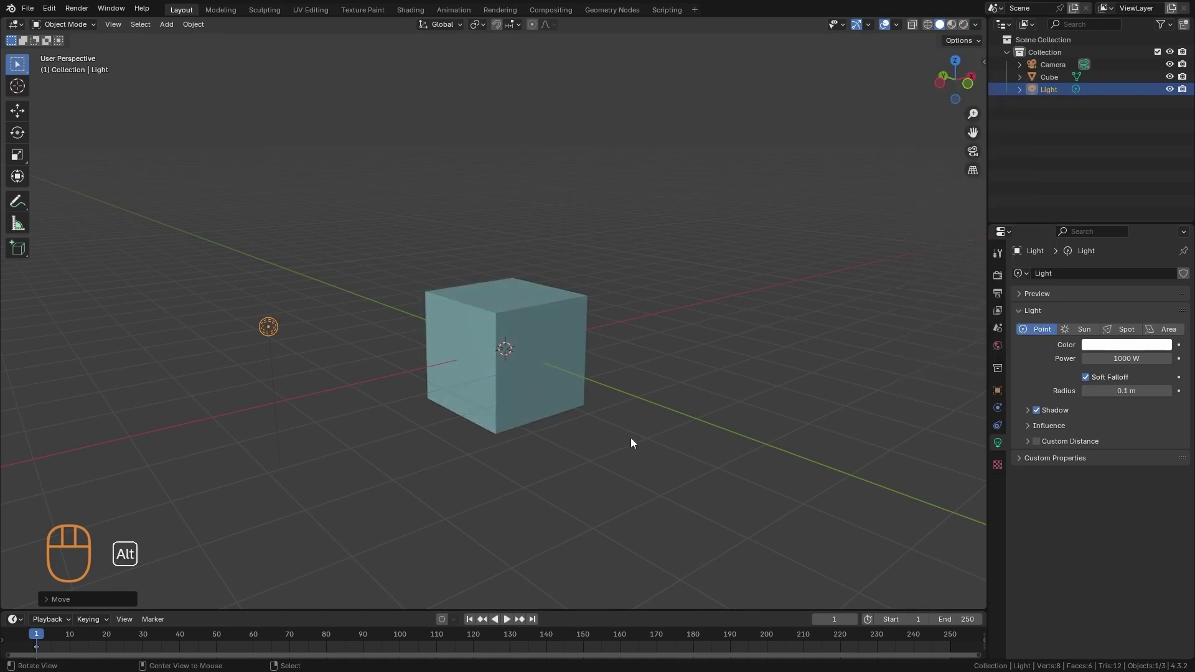
Duplicate the cube three times, placing the copies around the original
click(522, 349)
alt+drag(523, 349, 589, 422)
key(shift+d)
click(646, 387)
key(shift+d)
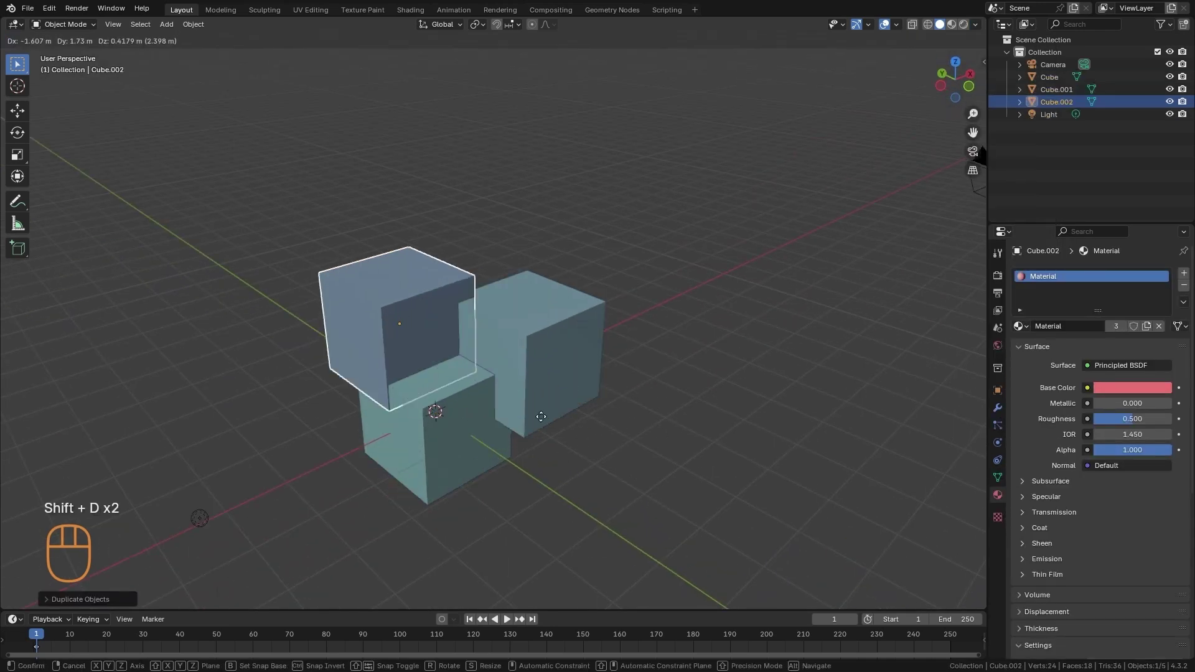
click(500, 414)
alt+drag(593, 484, 519, 506)
key(shift+d)
click(634, 488)
Clear the selection and examine the random colors of the four cubes from several angles
key(a)
scroll(617, 470, up, 2)
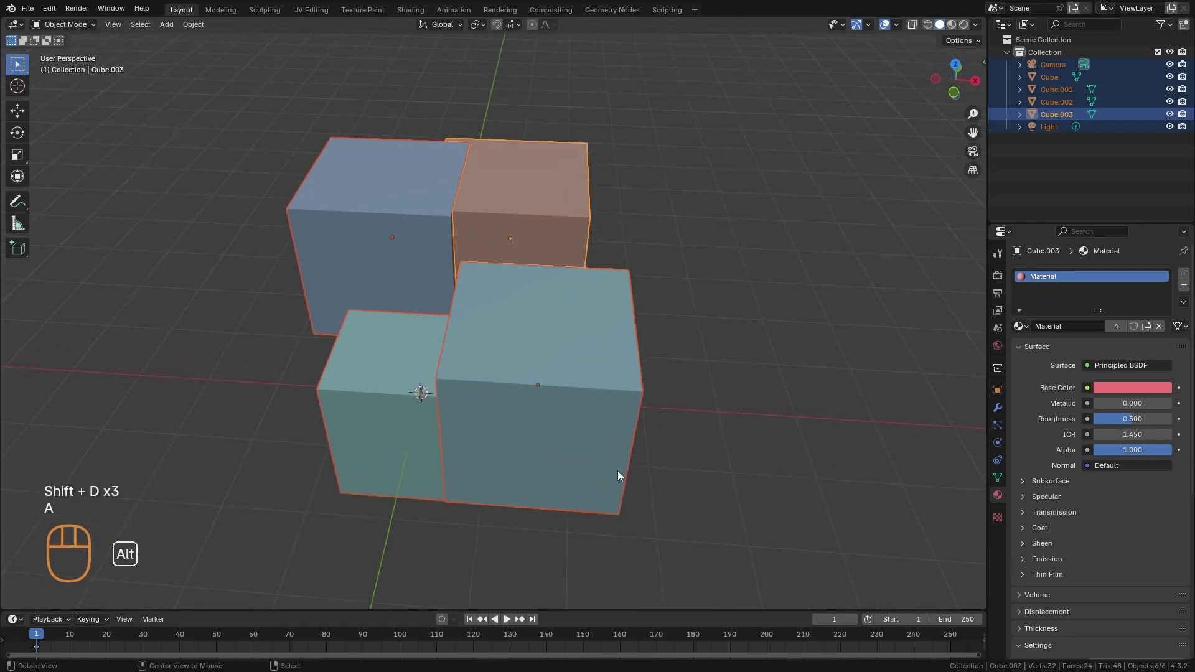
alt+drag(618, 470, 669, 446)
key(a)
key(a)
alt+drag(635, 378, 614, 418)
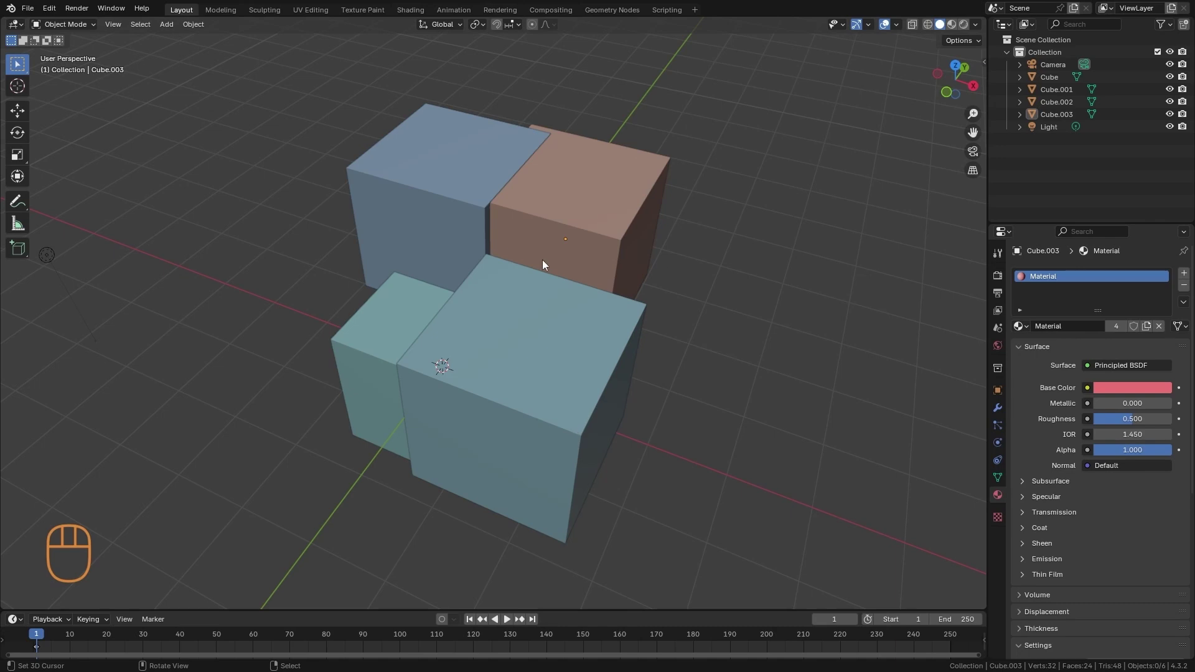
alt+drag(542, 260, 678, 388)
click(975, 24)
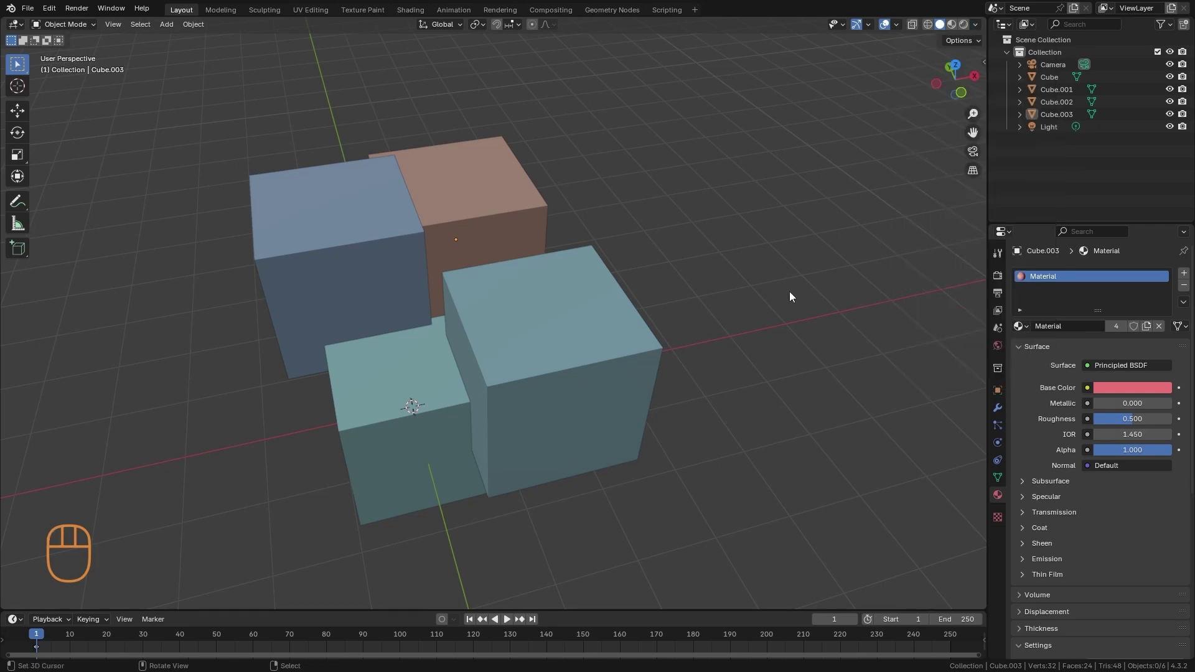
Add a plane, move it to the empty area beside the cubes, and leave nothing selected
key(shift+a)
mouse_move(782, 301)
click(848, 303)
scroll(729, 472, down, 2)
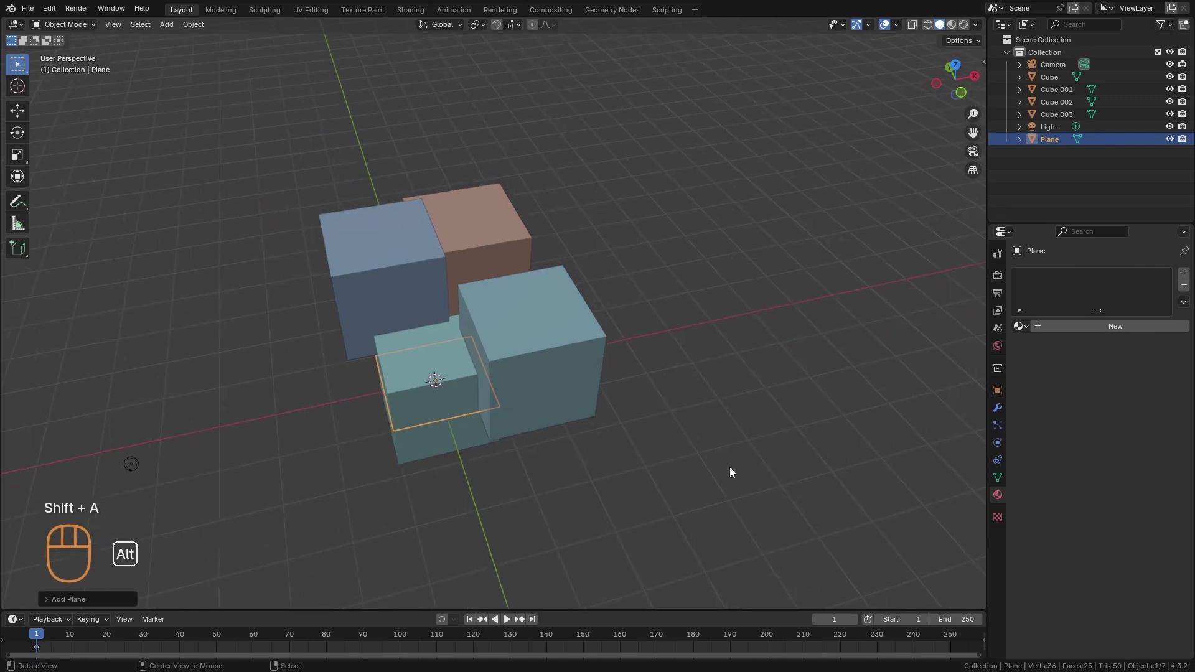
shift+middle_drag(730, 473, 701, 477)
key(g)
click(893, 363)
scroll(788, 447, up, 2)
shift+middle_drag(858, 221, 749, 306)
key(a)
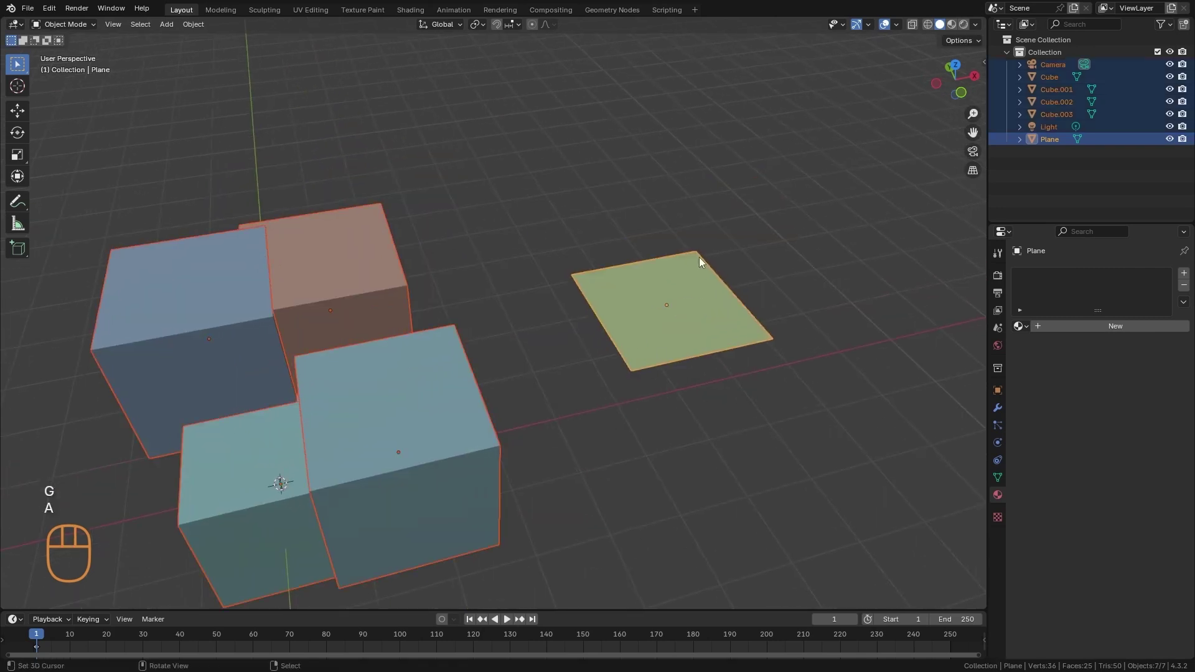
key(a)
key(a)
Enable Backface Culling for Solid shading and select the plane while viewing it from below
mouse_move(771, 504)
alt+middle_down()
mouse_move(731, 394)
mouse_move(737, 352)
mouse_move(761, 338)
alt+middle_up()
click(976, 24)
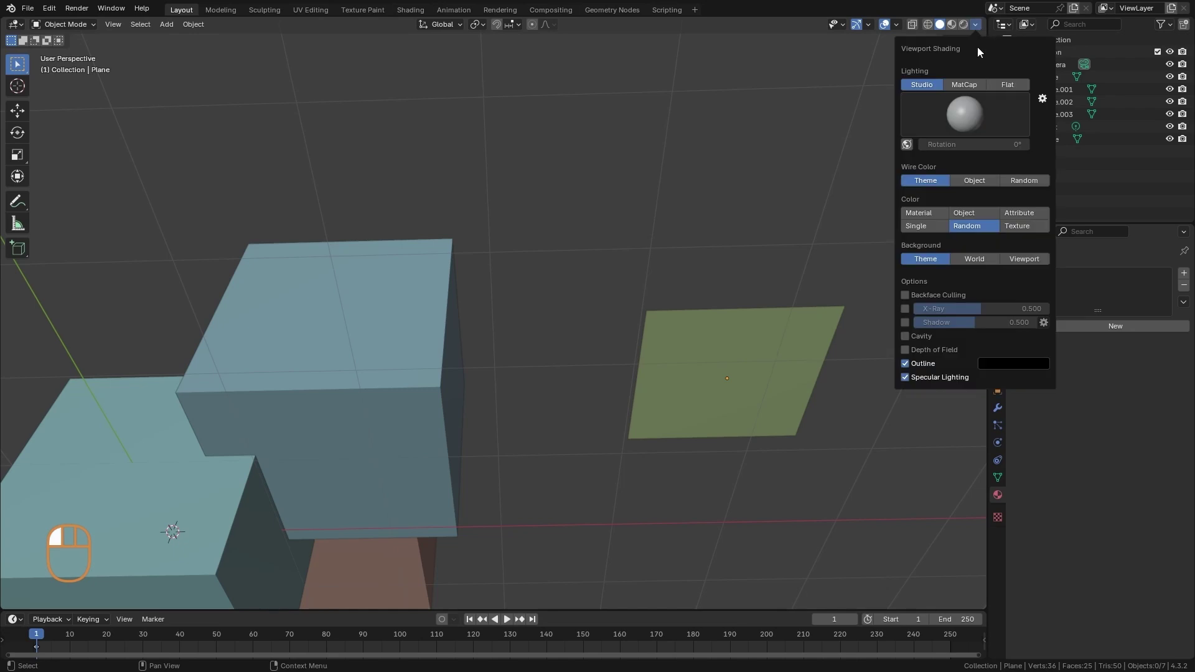
click(906, 295)
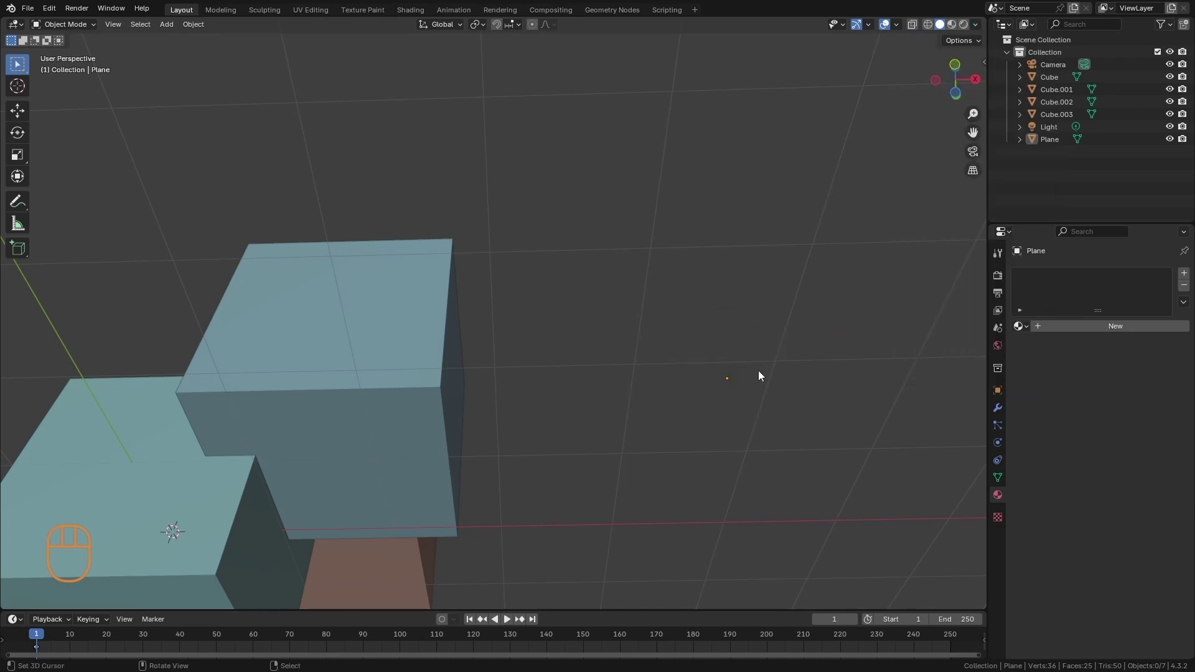
alt+middle_drag(781, 322, 724, 353)
click(724, 353)
alt+middle_drag(728, 403, 819, 297)
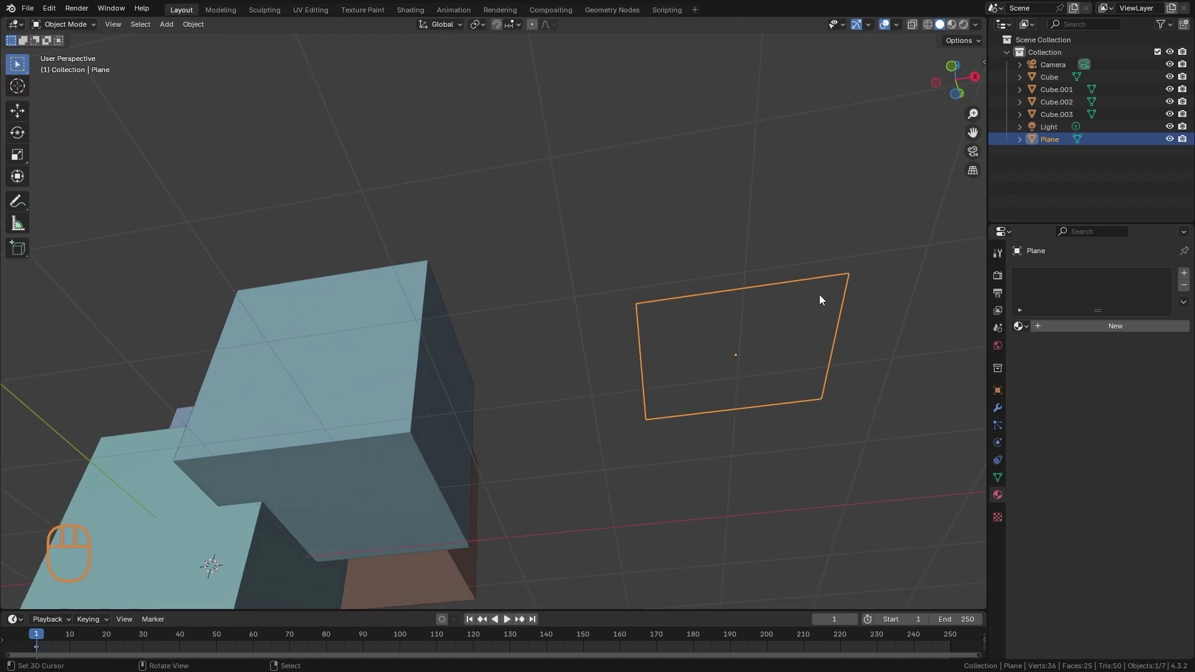
Disable Backface Culling, view the objects from above and deselect everything
click(975, 24)
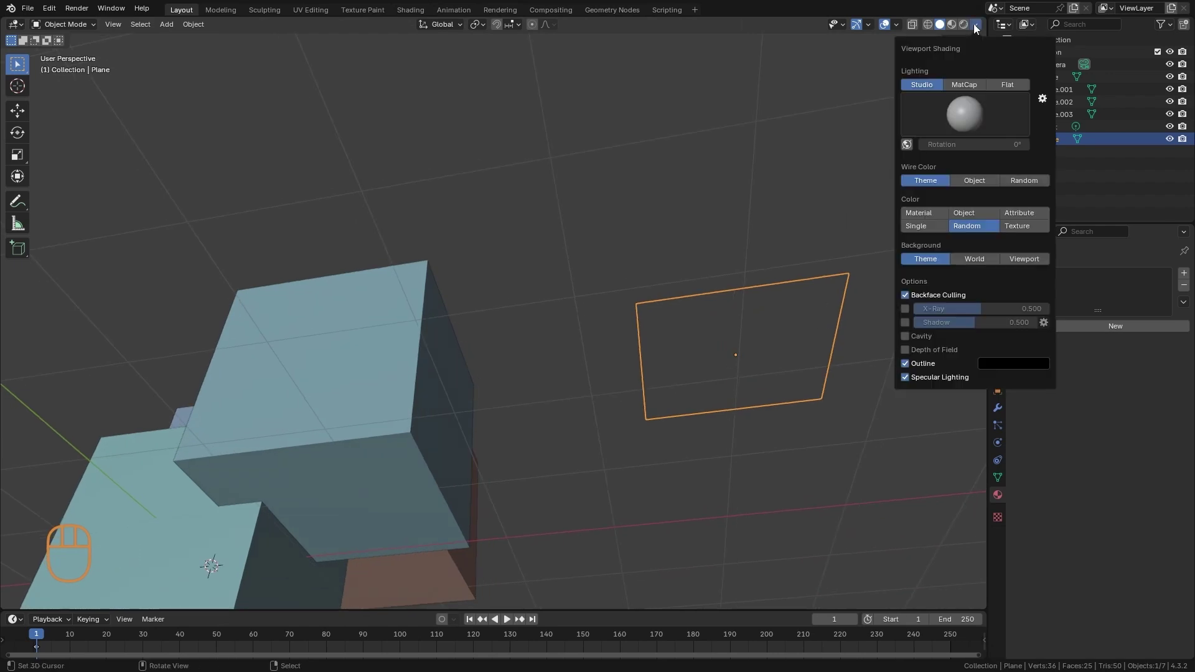
click(907, 295)
middle_drag(638, 345, 607, 430)
shift+middle_drag(607, 429, 633, 395)
key(a)
key(a)
key(a)
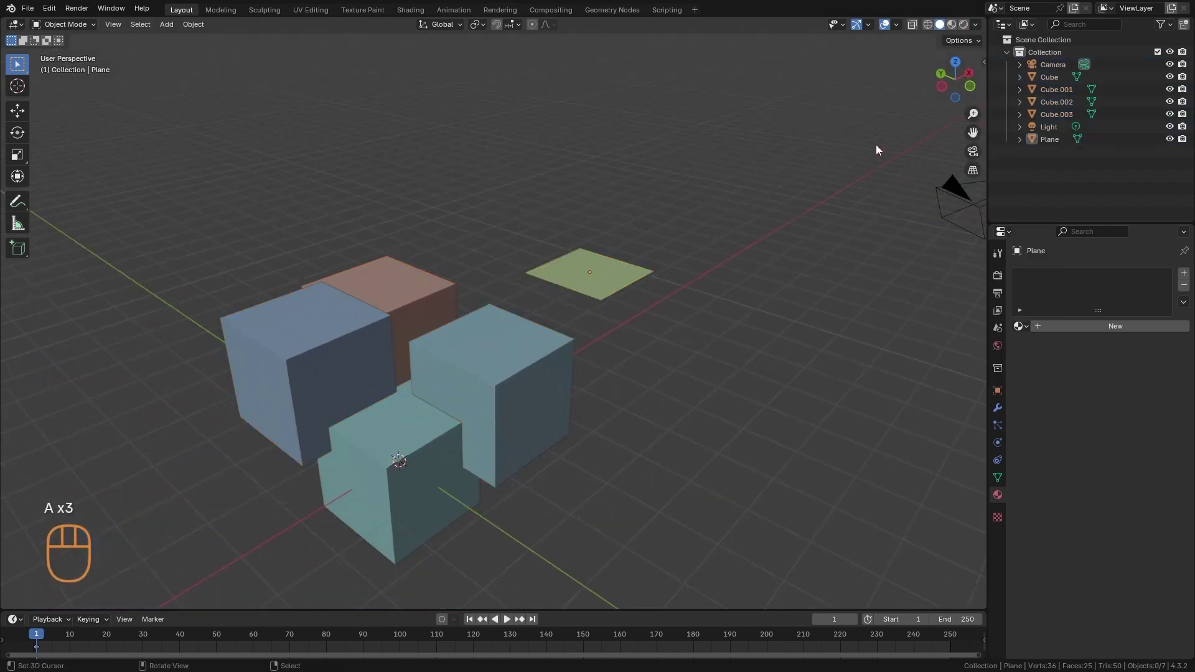
Turn on X-Ray in the Solid shading options
click(976, 24)
click(905, 308)
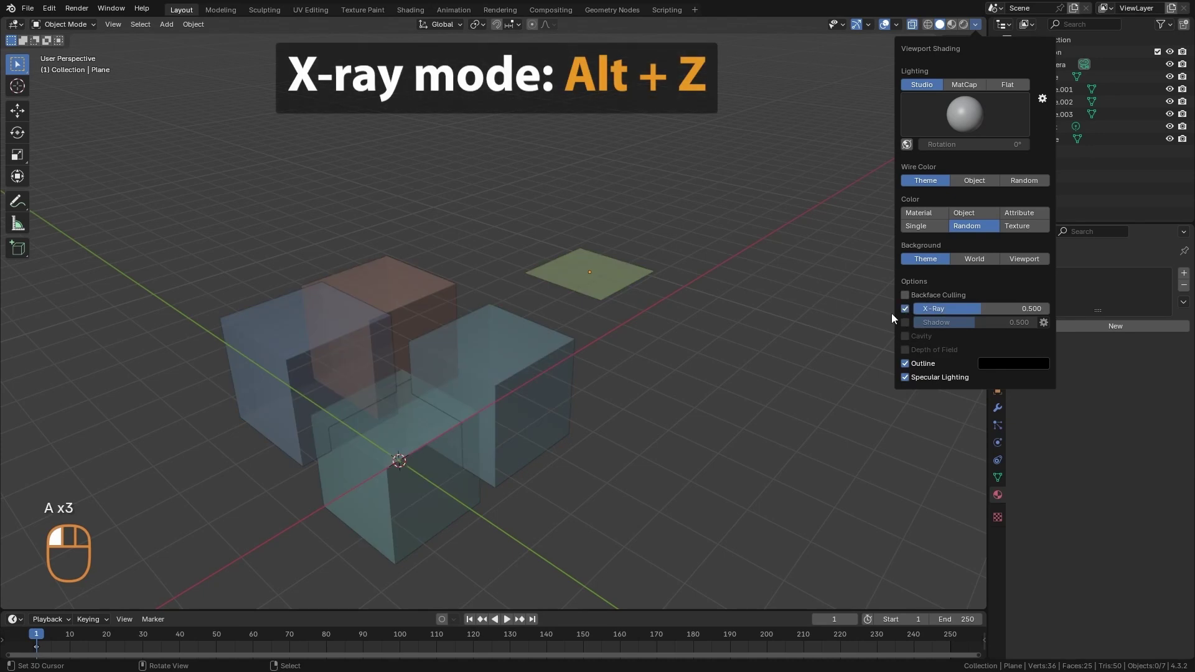
View the see-through objects from several angles and turn X-Ray off
mouse_move(613, 401)
alt+mouse_down()
mouse_move(561, 425)
mouse_move(547, 469)
mouse_move(547, 419)
alt+mouse_up()
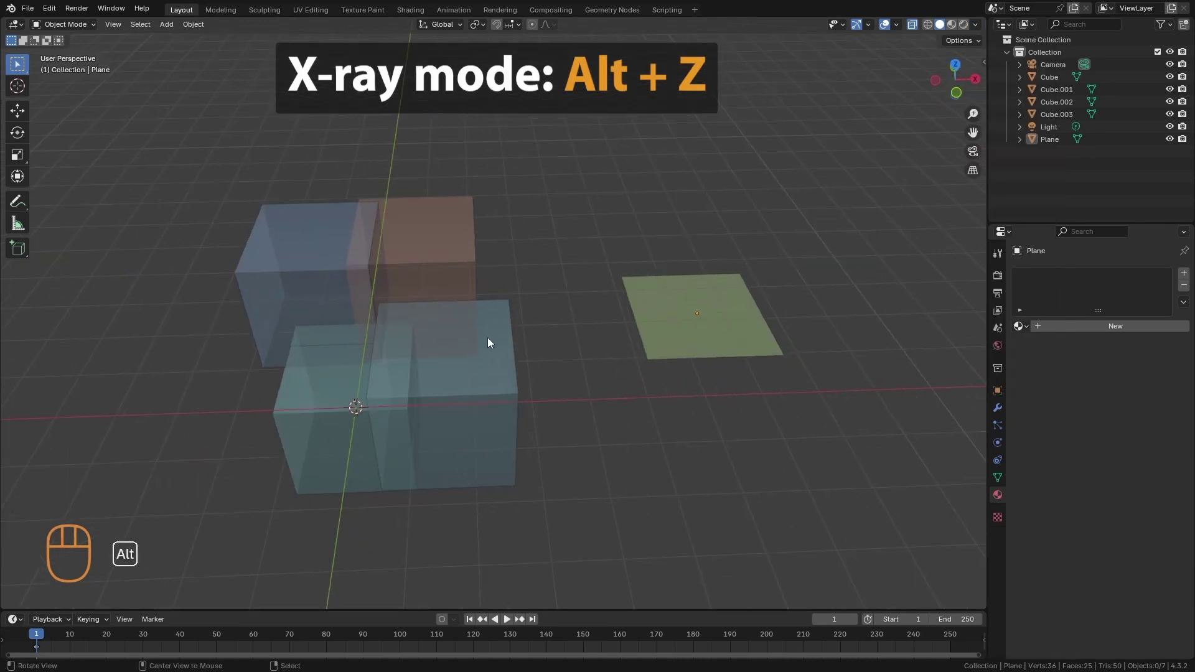
alt+drag(488, 338, 573, 403)
alt+shift+drag(498, 380, 559, 376)
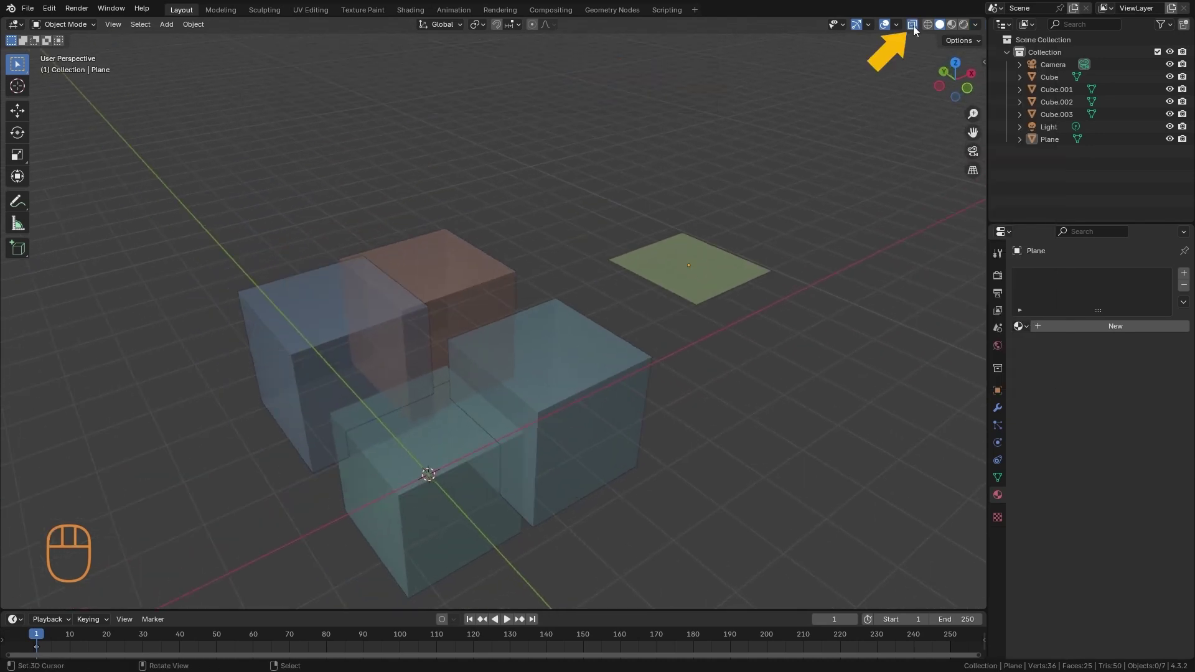
click(913, 26)
click(913, 28)
click(913, 25)
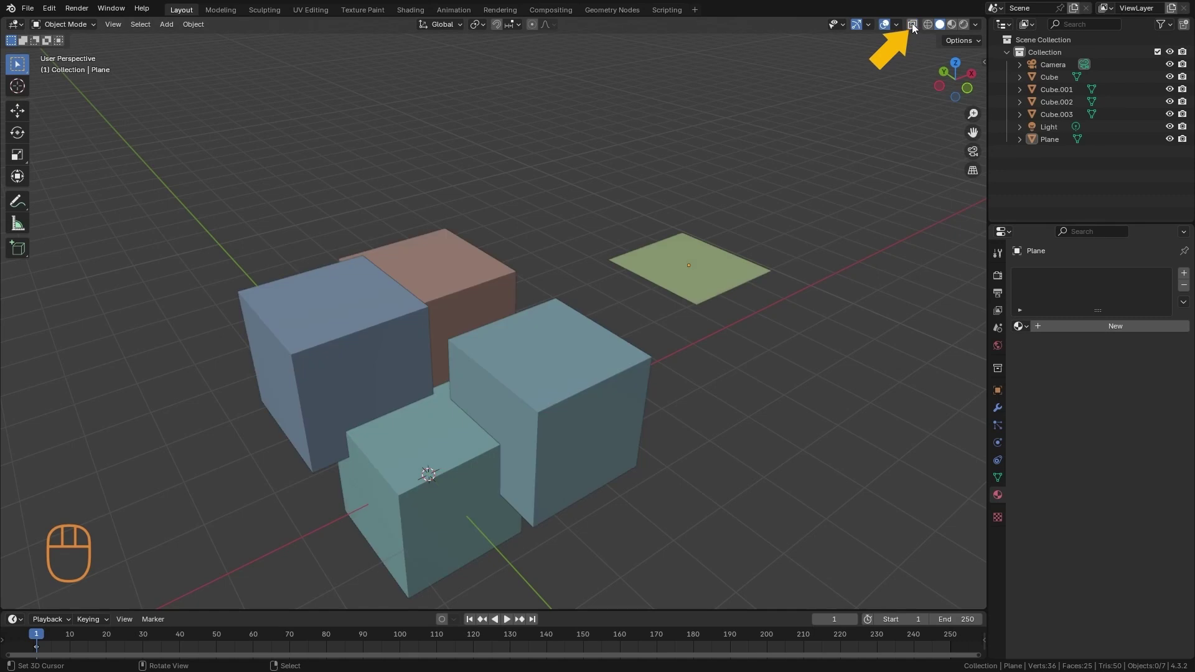
Turn on Shadow in the Solid shading options and view the cast shadows on the cubes from several angles
click(975, 24)
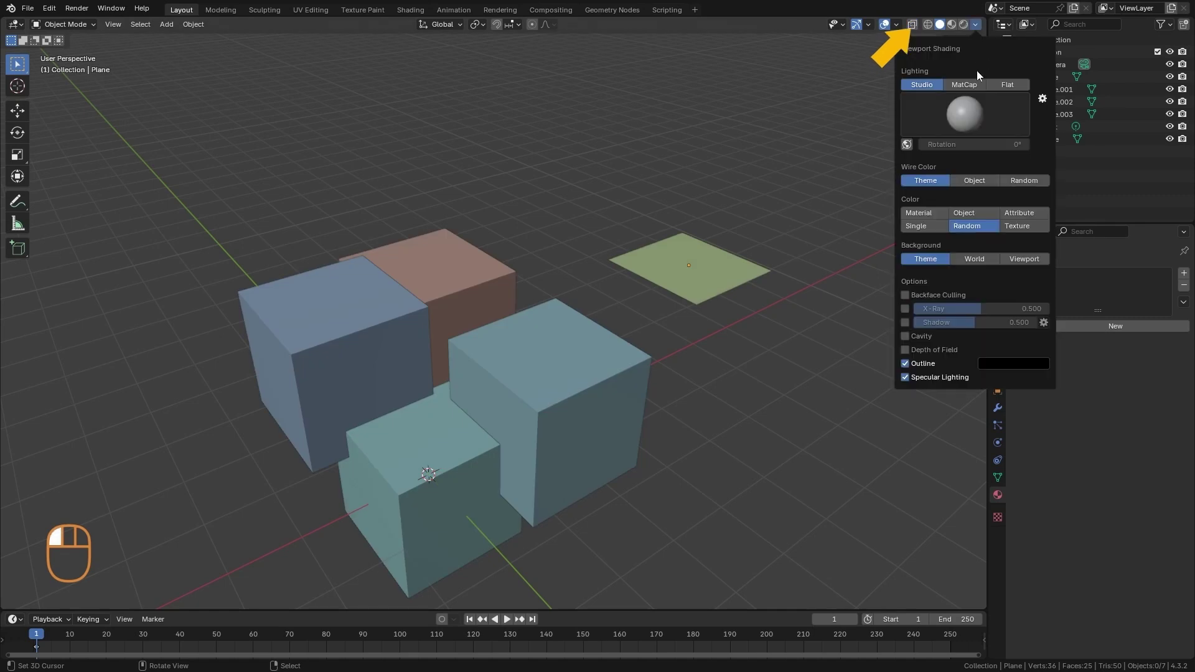
click(904, 323)
ctrl+alt+middle_drag(548, 424, 594, 414)
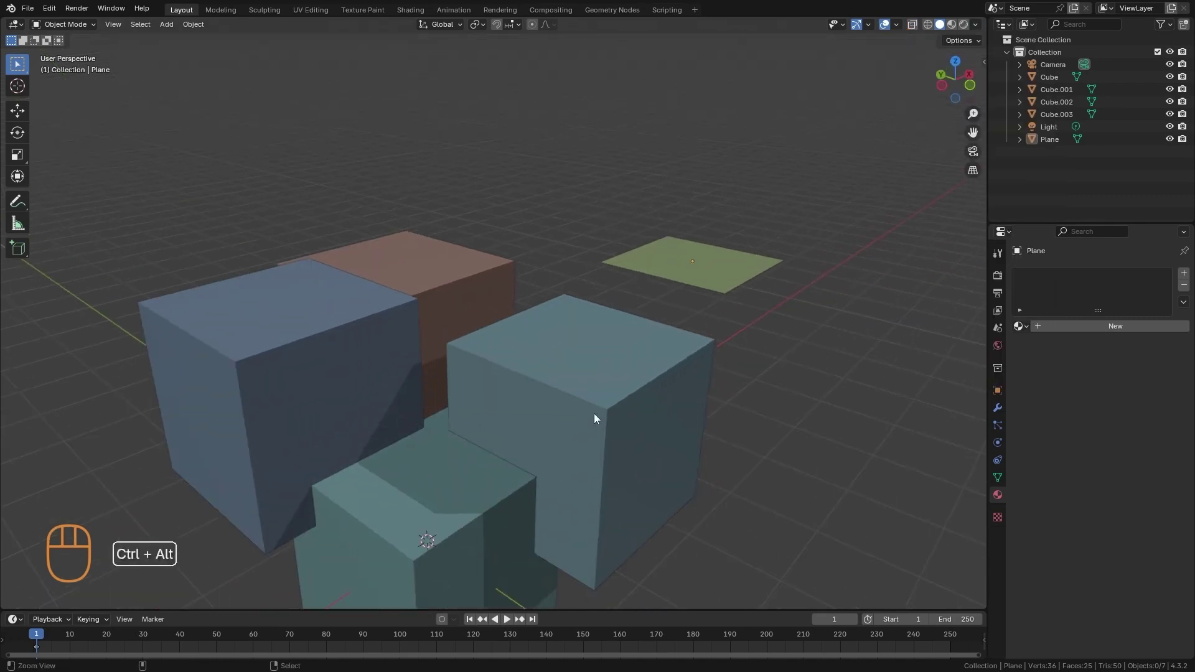
alt+shift+drag(545, 509, 635, 443)
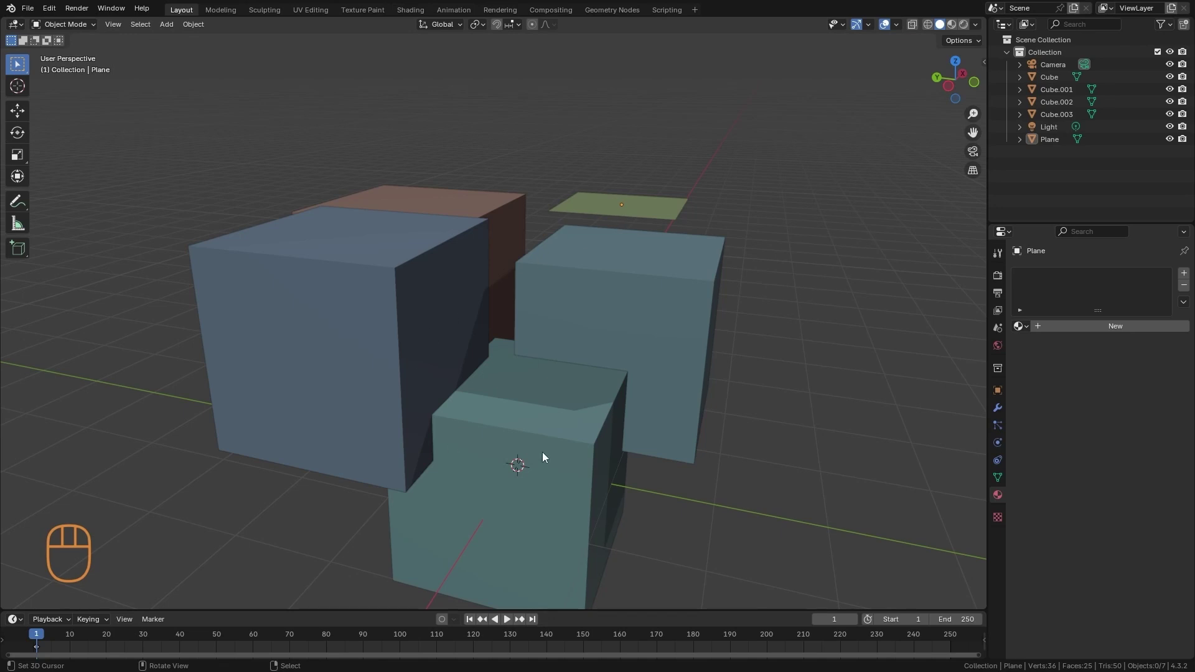
alt+middle_drag(666, 427, 576, 304)
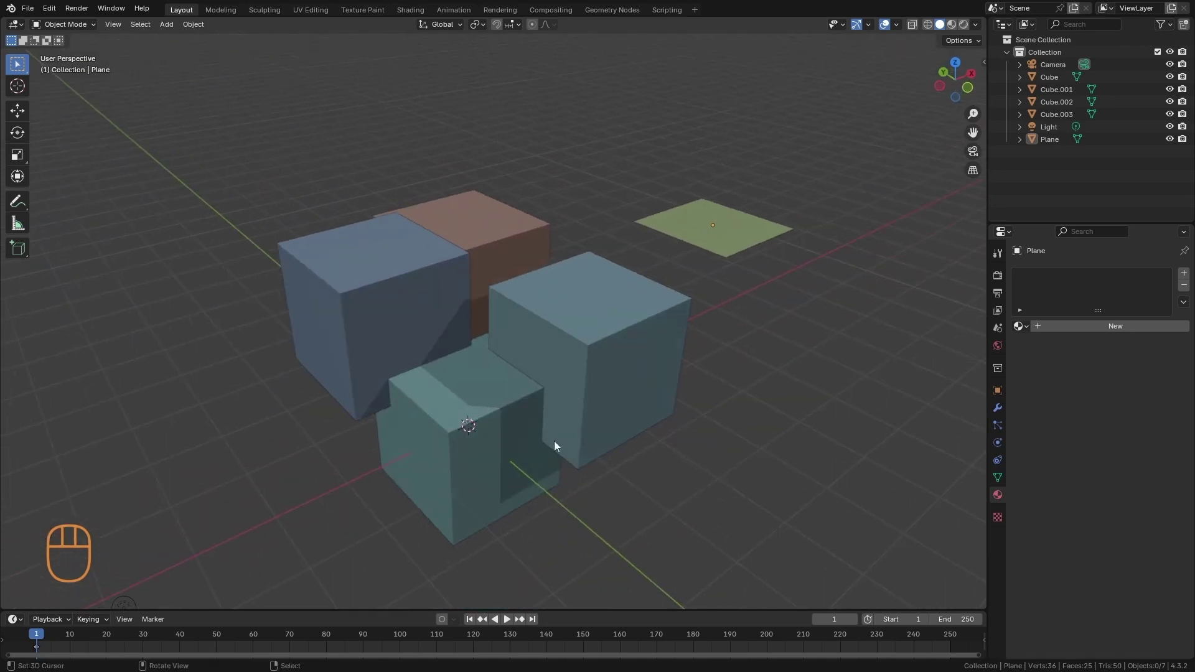
alt+middle_drag(520, 349, 528, 354)
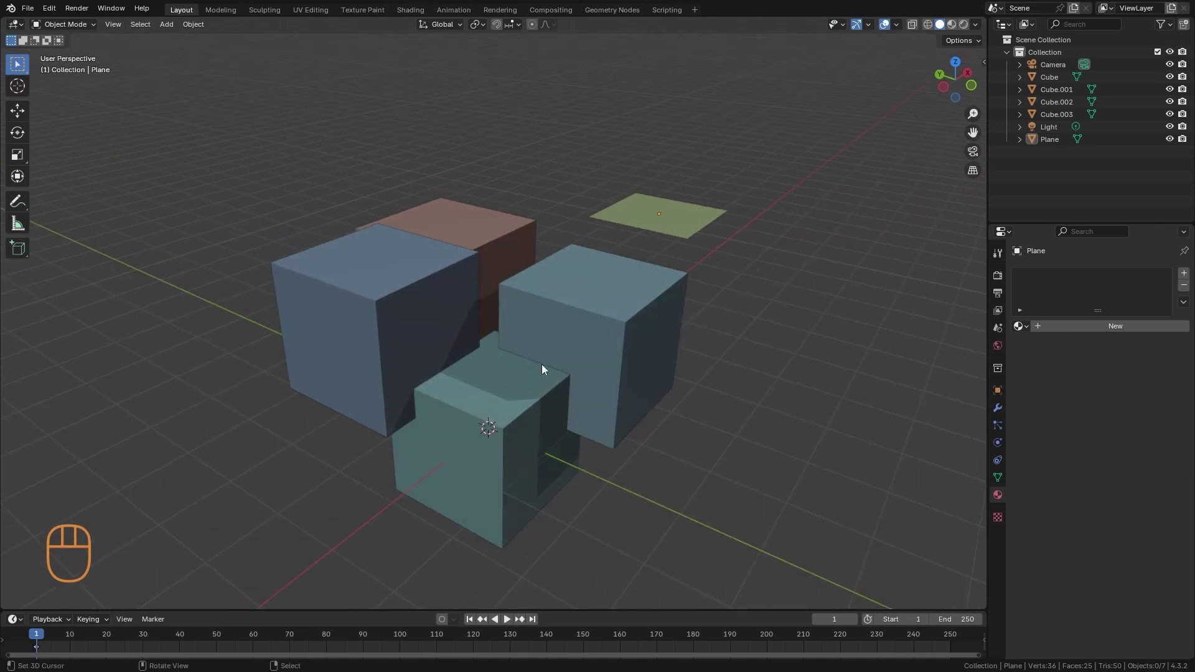
alt+middle_drag(587, 401, 579, 398)
Turn off Shadow and turn on Cavity for Solid shading, looking closely at the cube edges
click(975, 24)
click(890, 328)
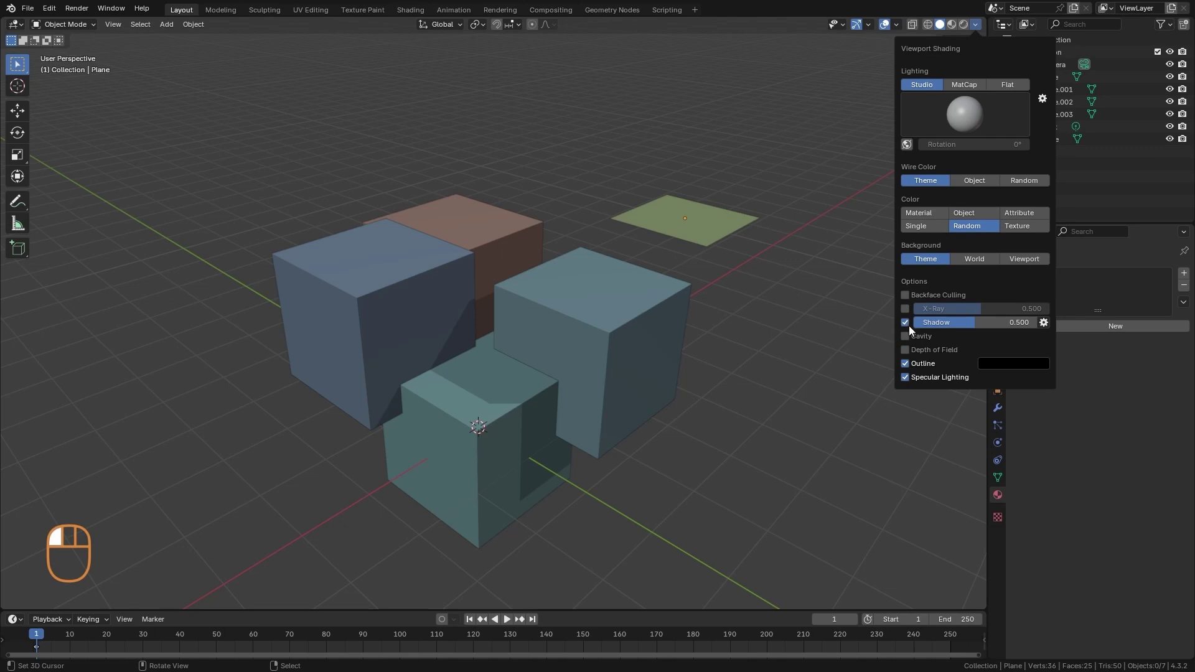
click(905, 323)
mouse_move(613, 419)
shift+middle_down()
mouse_move(597, 427)
mouse_move(623, 436)
mouse_move(640, 385)
shift+middle_up()
scroll(623, 436, up, 3)
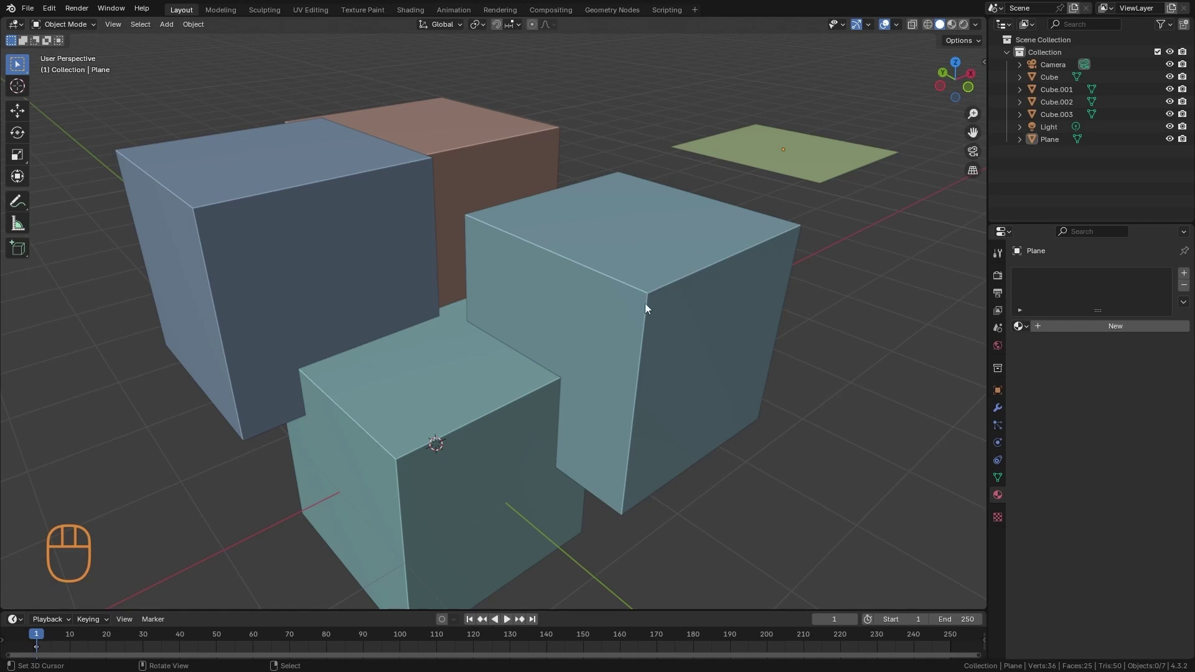
Toggle Cavity off and back on to compare how the cube edges are displayed
click(975, 24)
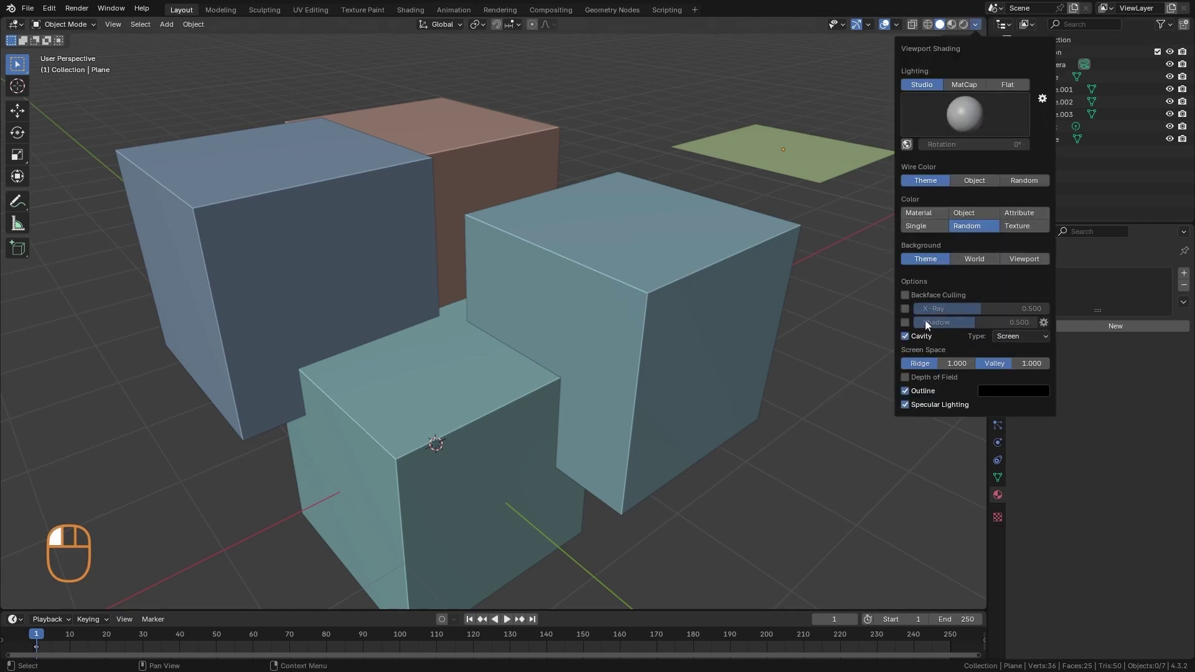
click(906, 336)
click(905, 336)
click(906, 336)
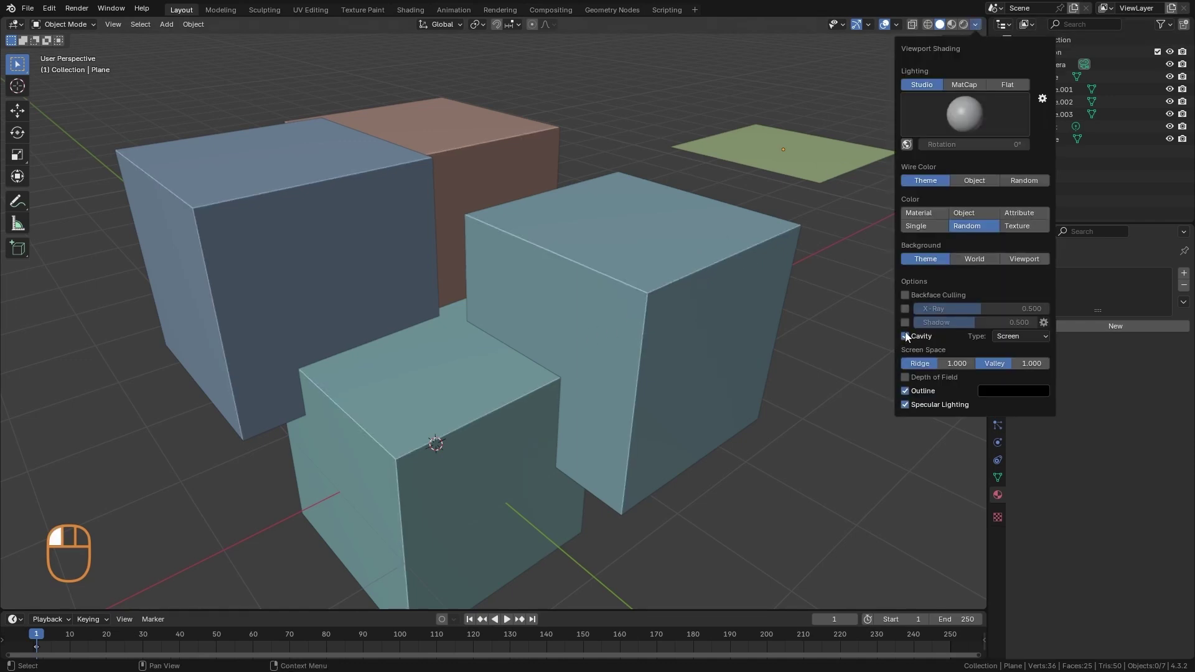
Add a centred horizontal loop cut to Cube.001, scale it inward to narrow the waist, and leave everything deselected in Object Mode
click(718, 312)
key(Tab)
key(ctrl+r)
click(641, 391)
right_click(641, 390)
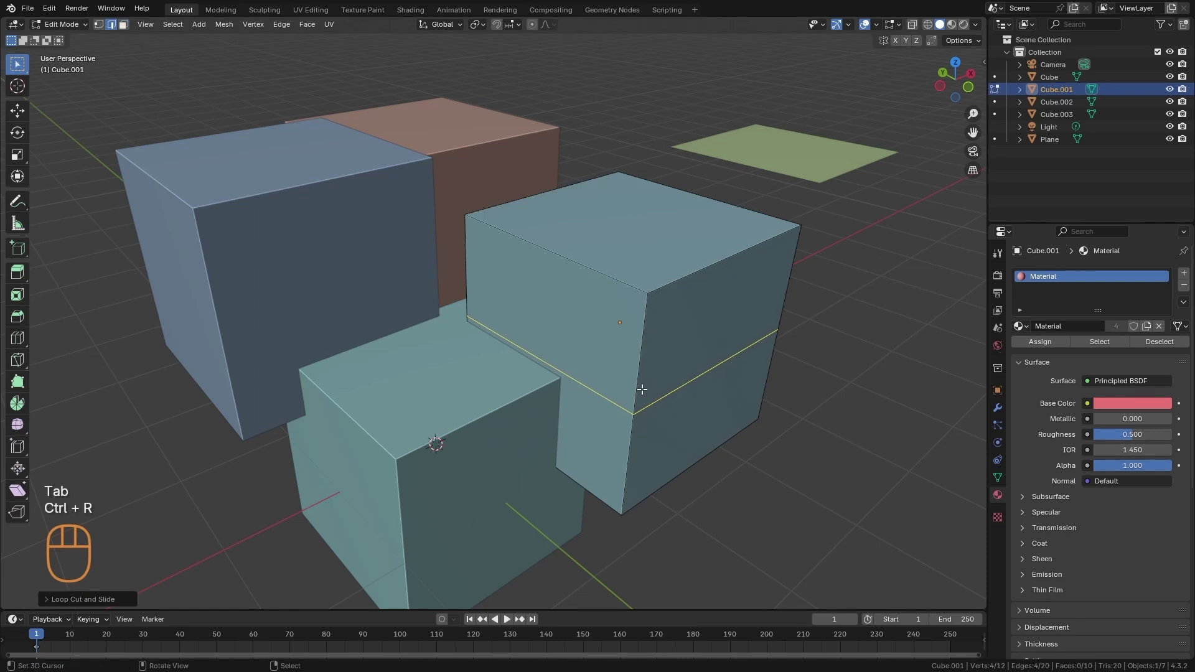
key(s)
click(722, 429)
key(Tab)
key(a)
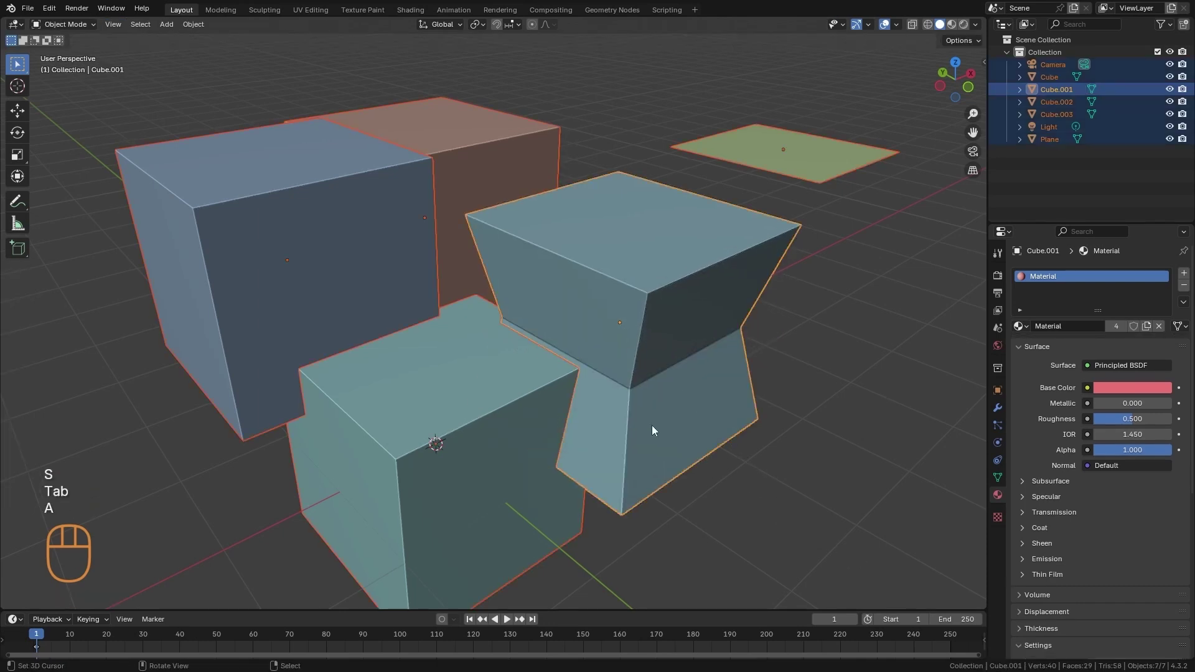
middle_drag(652, 425, 655, 394)
key(a)
key(a)
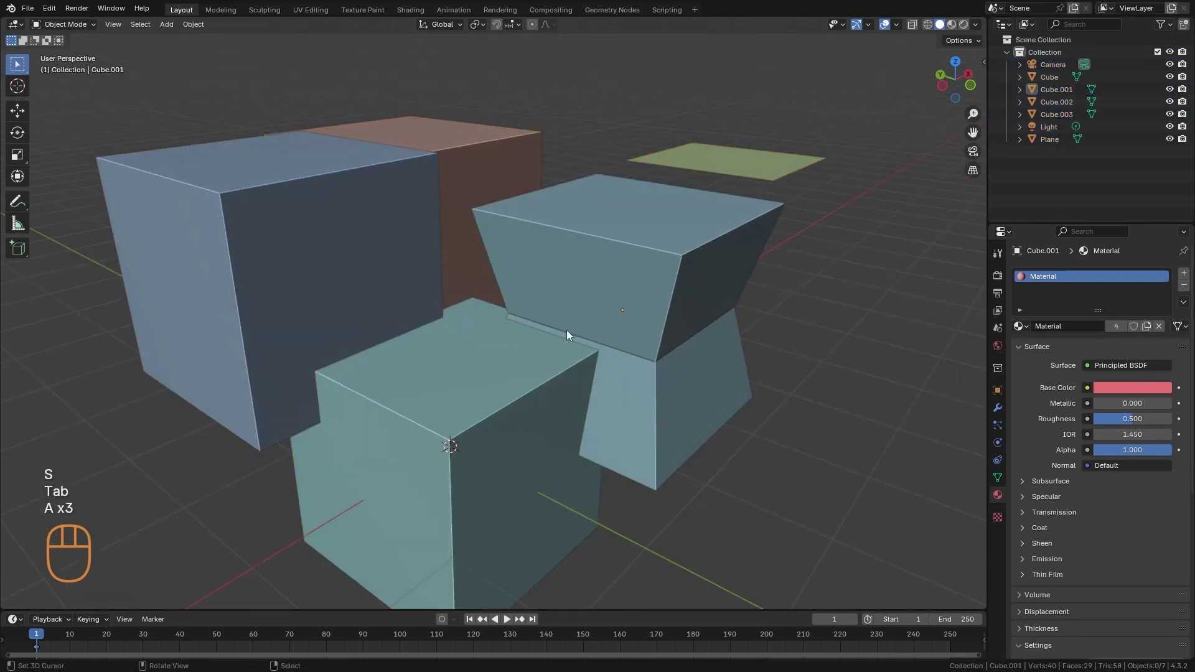
Turn off Cavity in the Solid shading options and view the reshaped cube without edge highlights
click(975, 25)
click(906, 336)
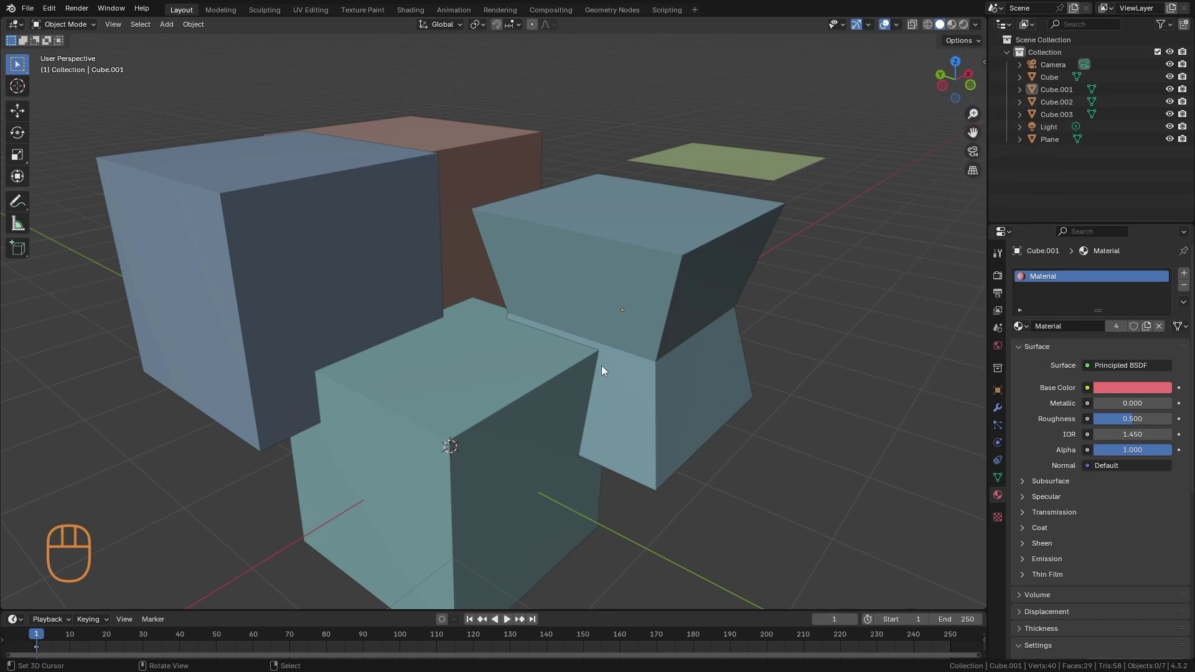
mouse_move(601, 365)
middle_down()
mouse_move(697, 388)
mouse_move(666, 387)
middle_up()
scroll(647, 443, down, 3)
middle_drag(647, 443, 678, 443)
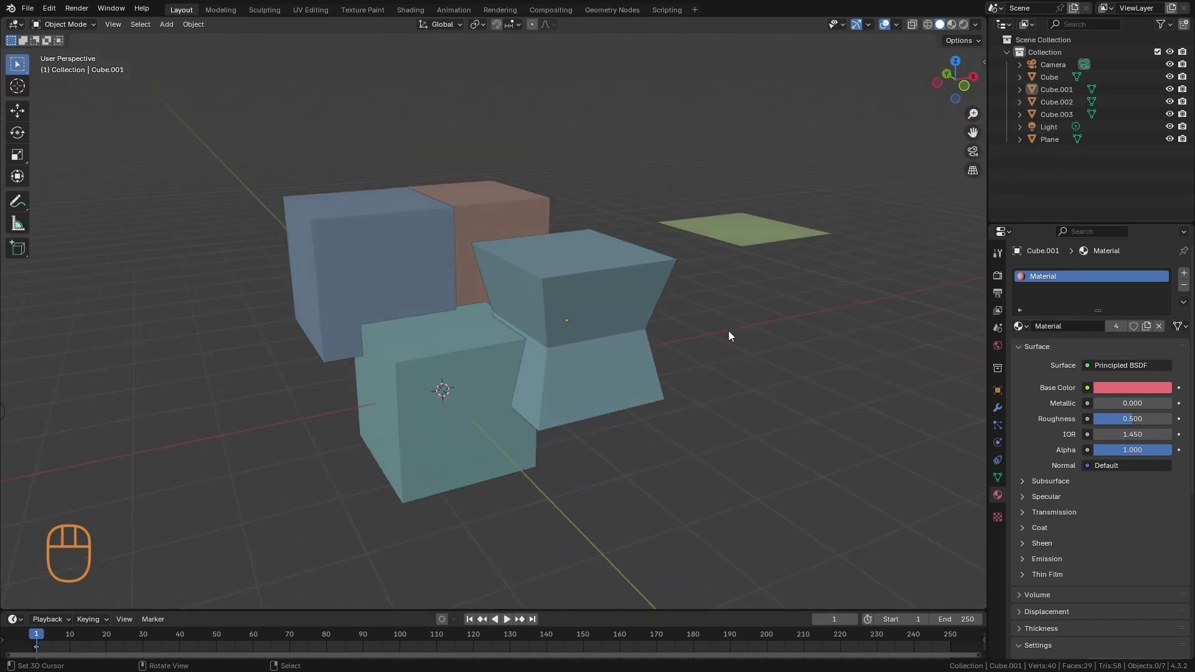
Switch the viewport to Material Preview shading and select the cube with the narrowed waist
click(975, 25)
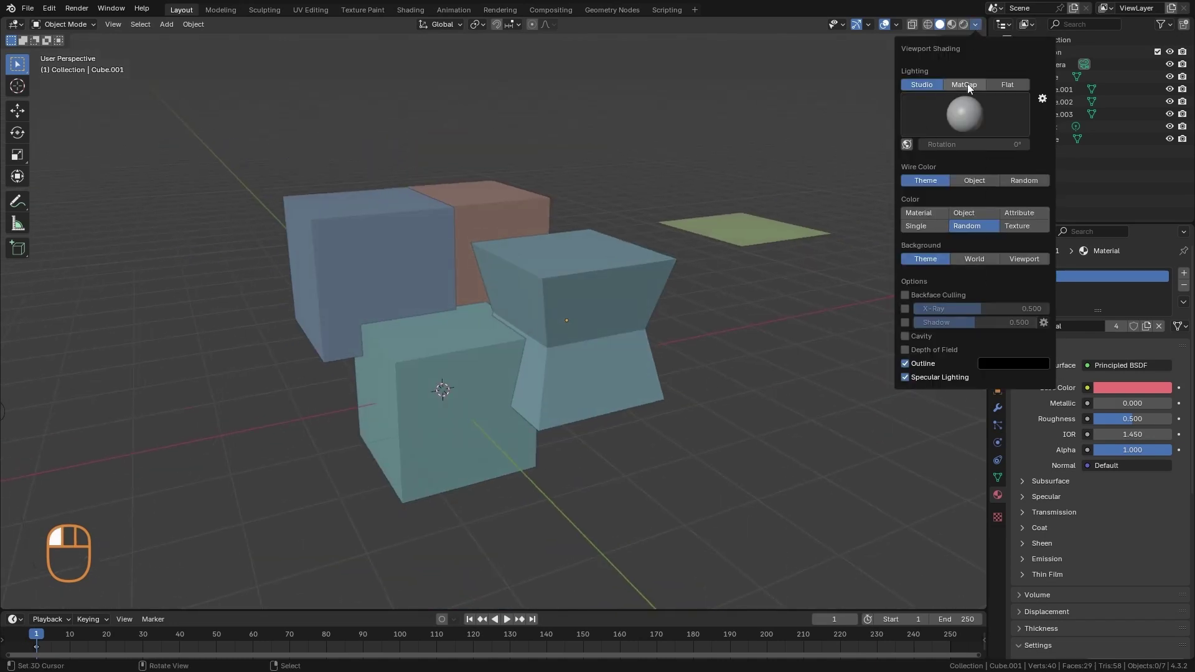
click(943, 29)
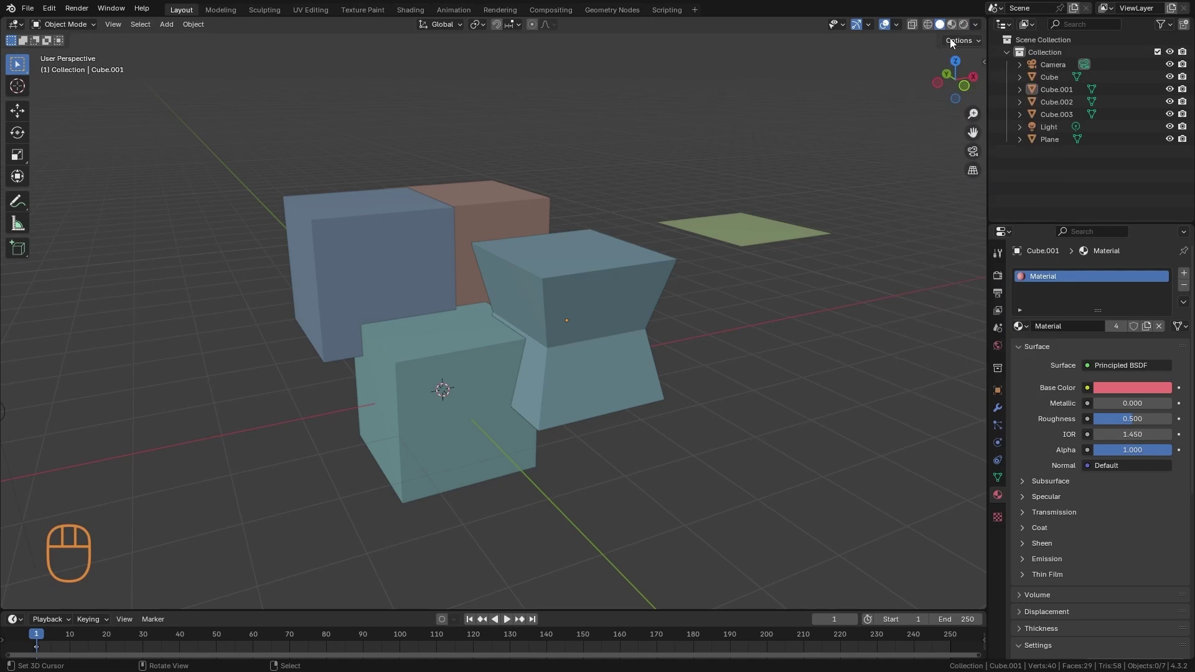
click(953, 24)
alt+drag(869, 128, 741, 368)
click(633, 310)
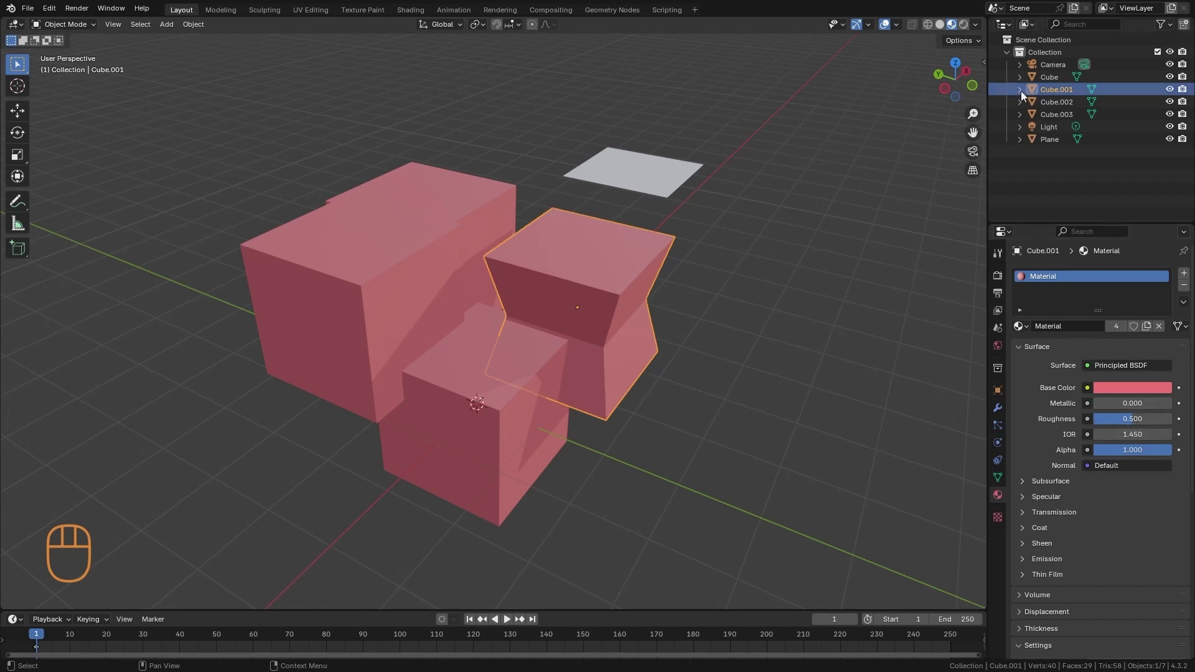
Toggle Scene Lights on and off for Material Preview shading to compare the lighting
click(976, 24)
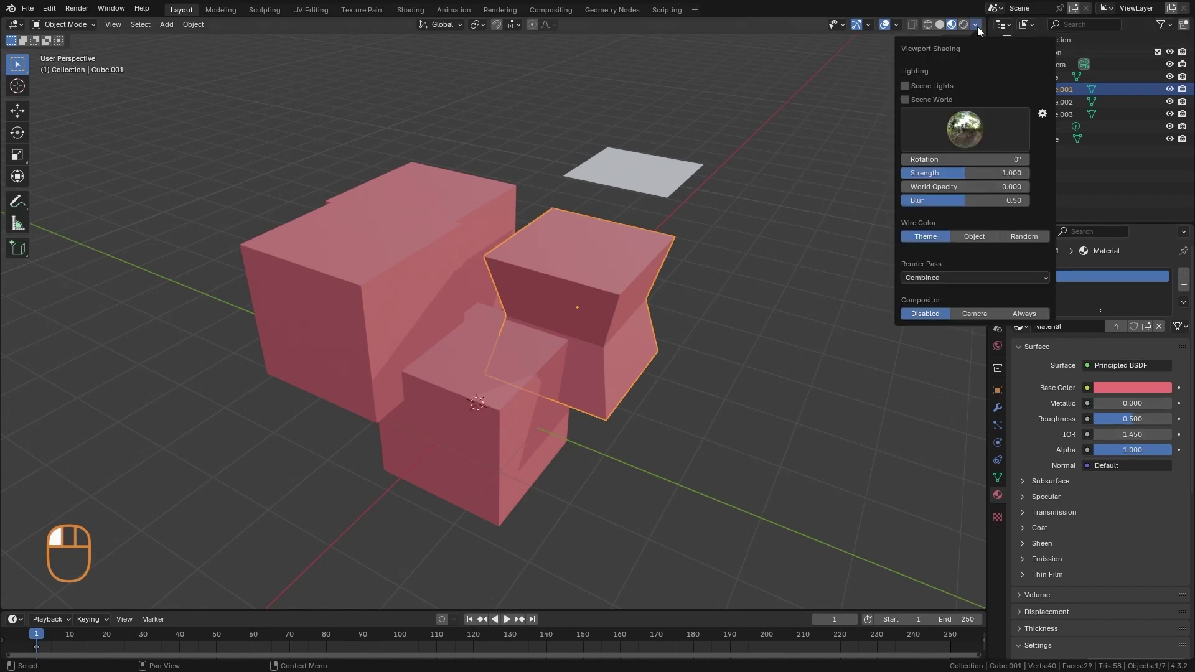
click(907, 85)
click(907, 85)
Rotate the Material Preview environment lighting to 81° and deselect everything
mouse_move(996, 161)
mouse_down()
mouse_move(415, 238)
mouse_move(1148, 175)
mouse_up()
mouse_move(959, 163)
mouse_down()
mouse_move(984, 163)
mouse_move(884, 182)
mouse_move(986, 185)
mouse_up()
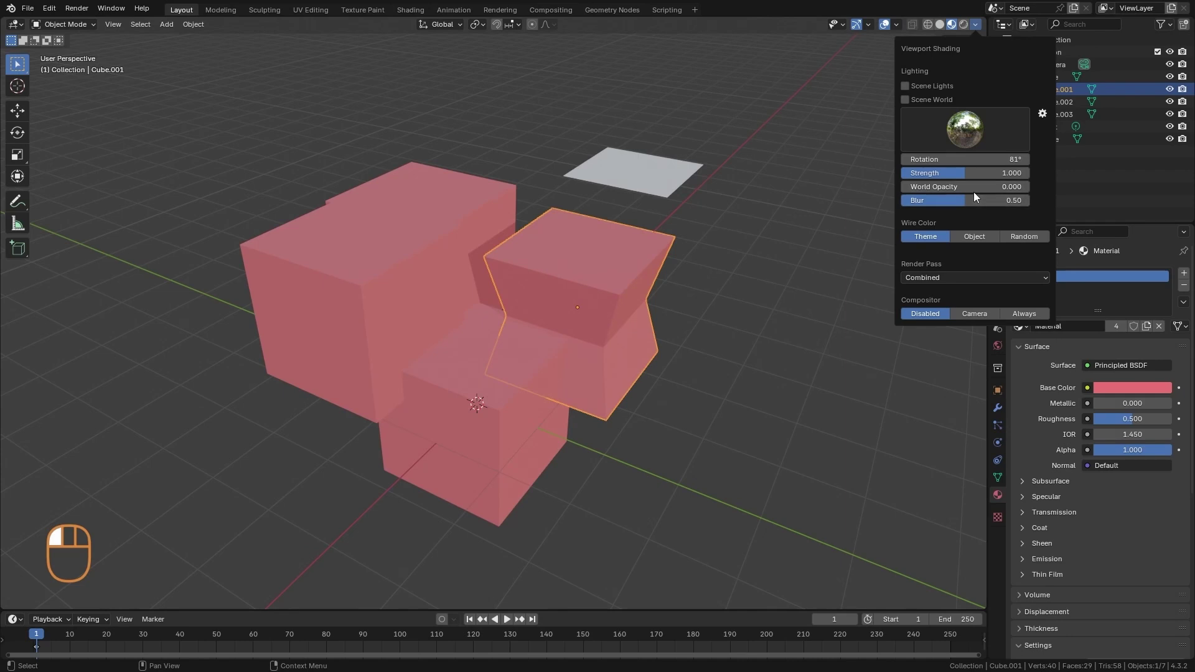
key(a)
key(a)
mouse_move(687, 455)
alt+mouse_down()
mouse_move(662, 405)
mouse_move(690, 427)
alt+mouse_up()
scroll(661, 429, down, 2)
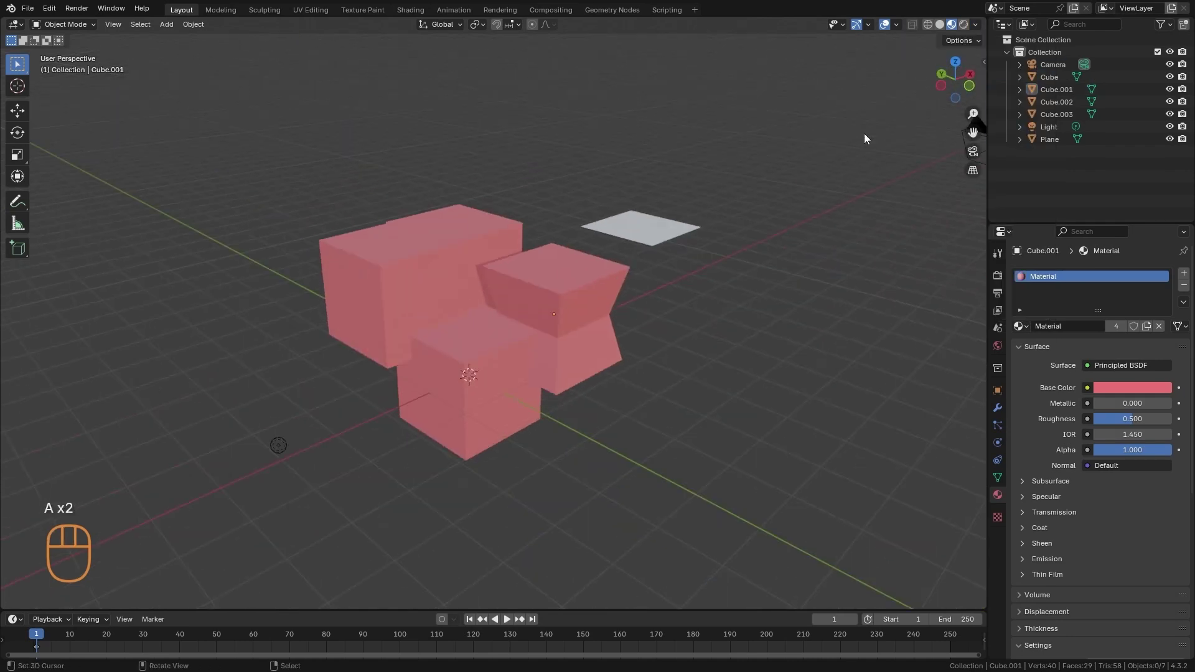
Switch the viewport to Rendered shading and view the lit objects from different angles
click(964, 25)
alt+drag(697, 374, 726, 390)
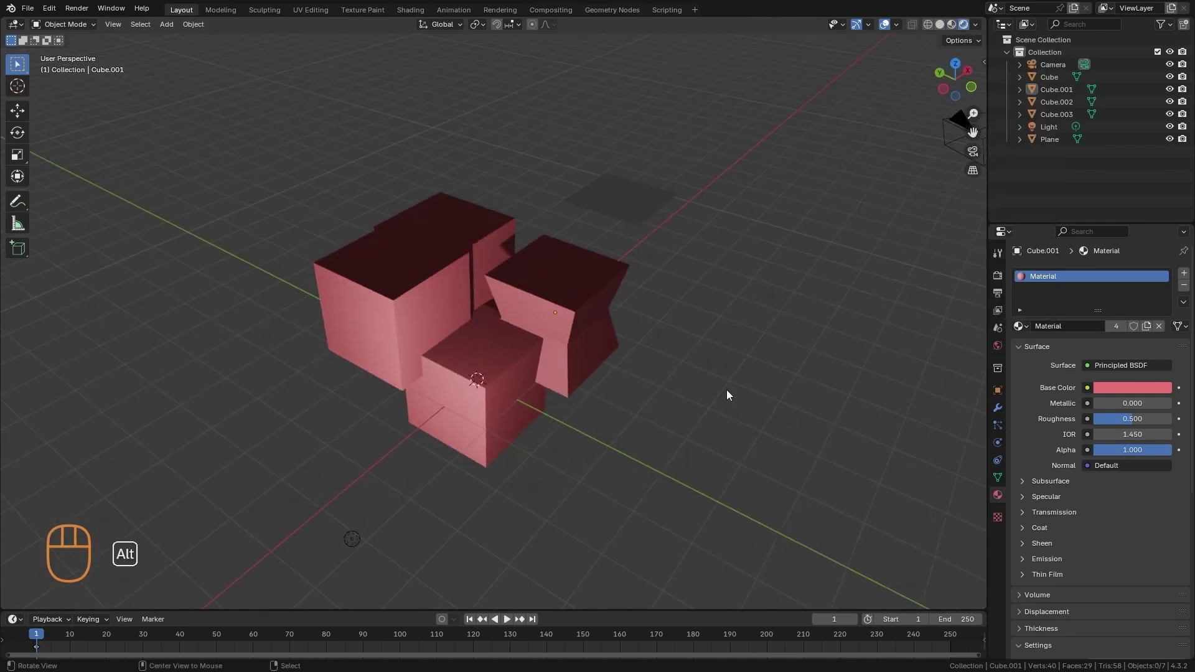
click(980, 40)
alt+drag(585, 347, 759, 281)
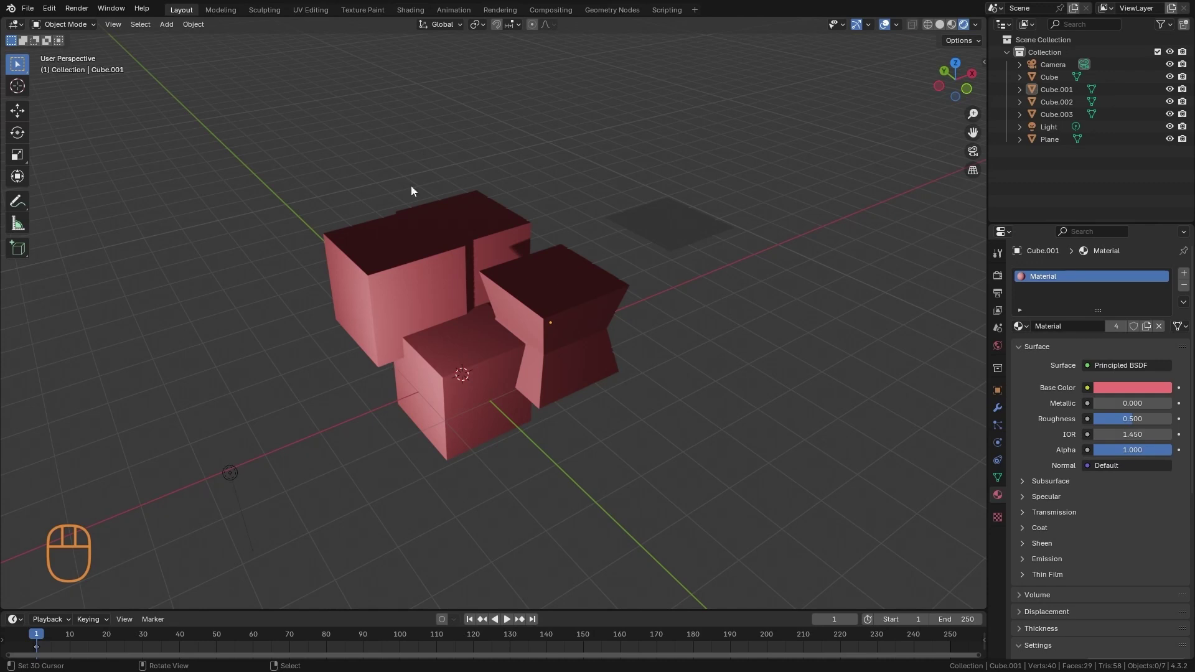
Inspect the point light's settings and the scene's render engine properties, and undo the light selection
right_click(230, 472)
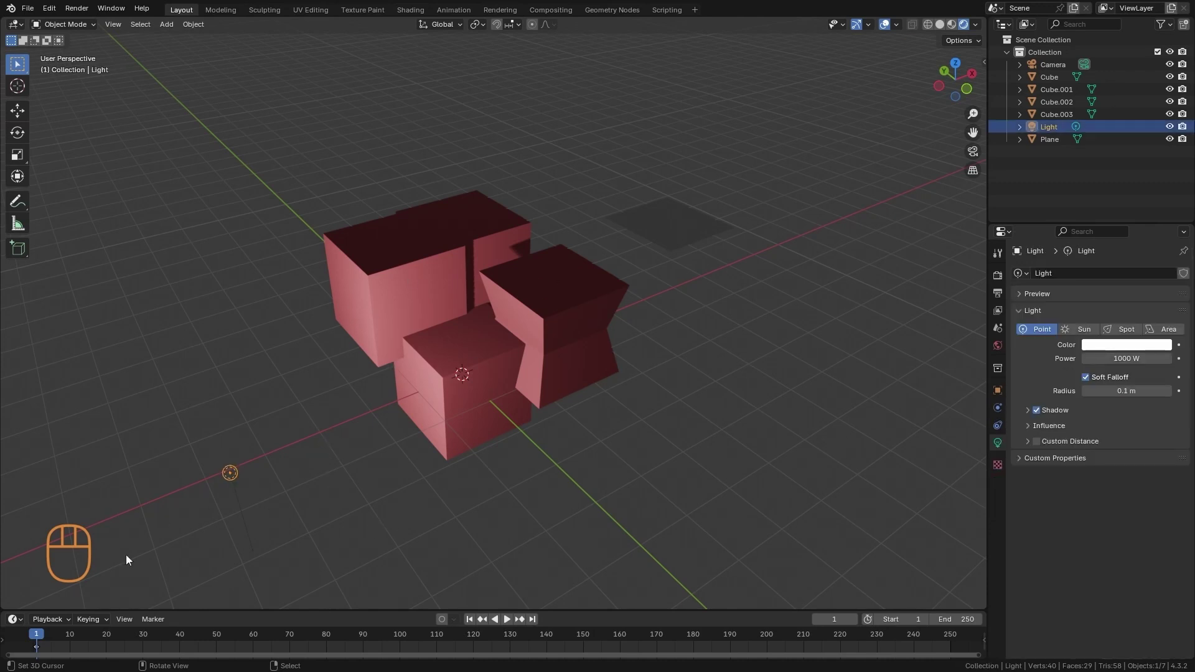
click(997, 275)
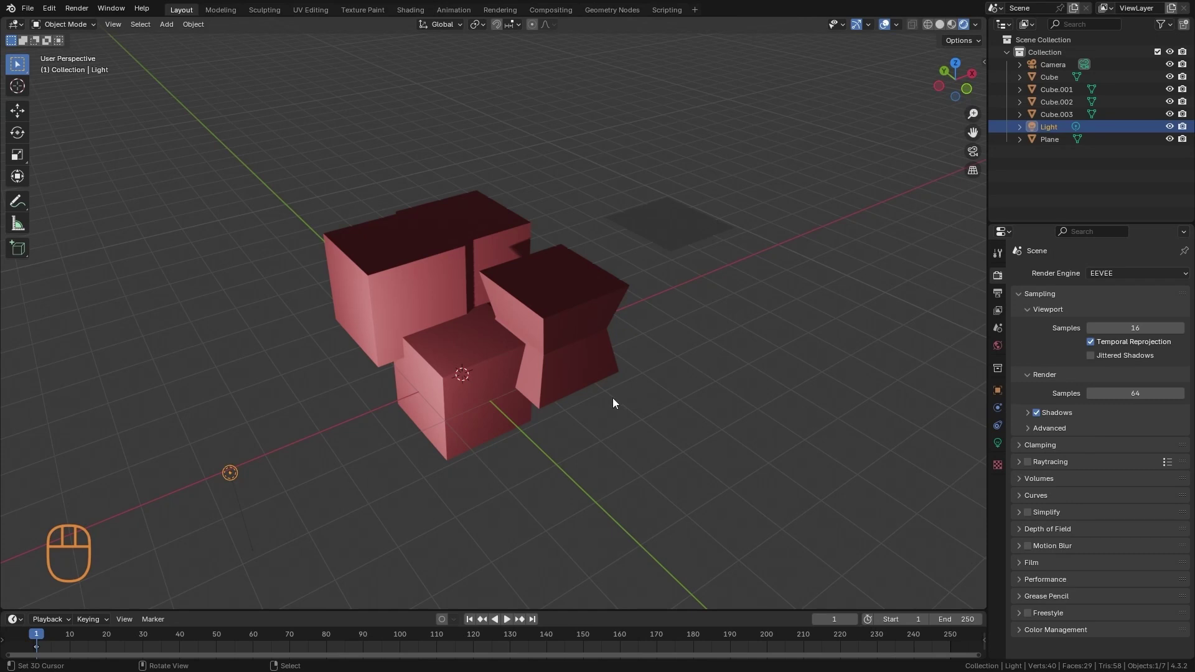
key(ctrl+z)
ctrl+alt+middle_drag(613, 398, 680, 326)
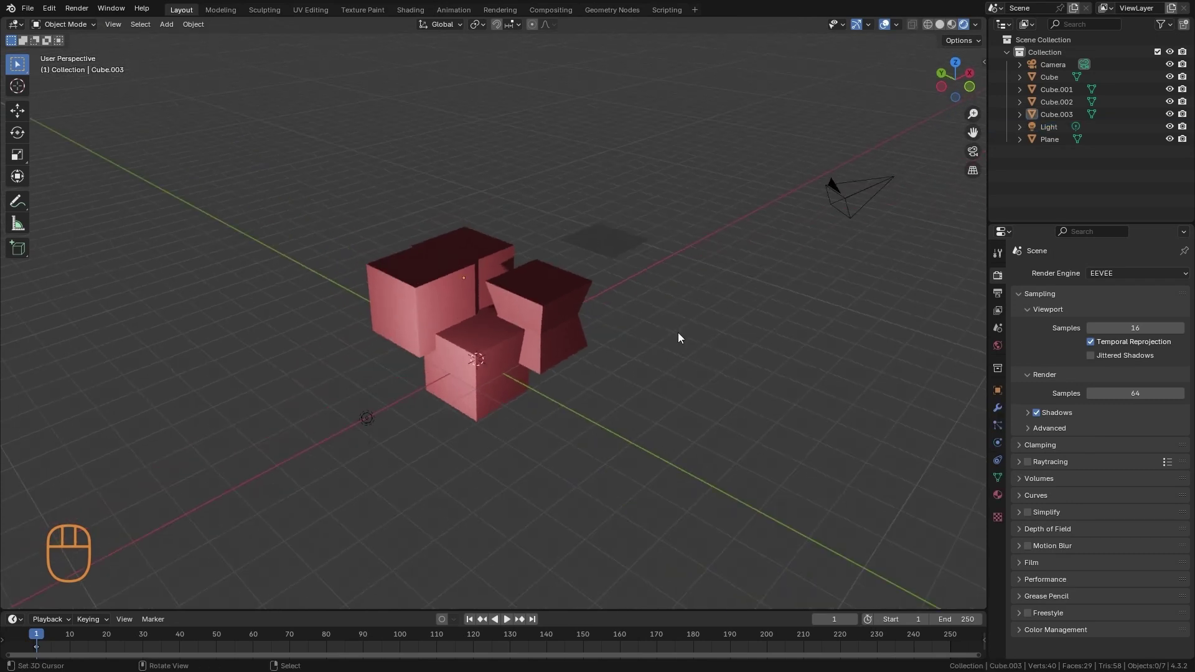
Cycle the viewport shading through Wireframe and Material Preview and return to Rendered
key(z)
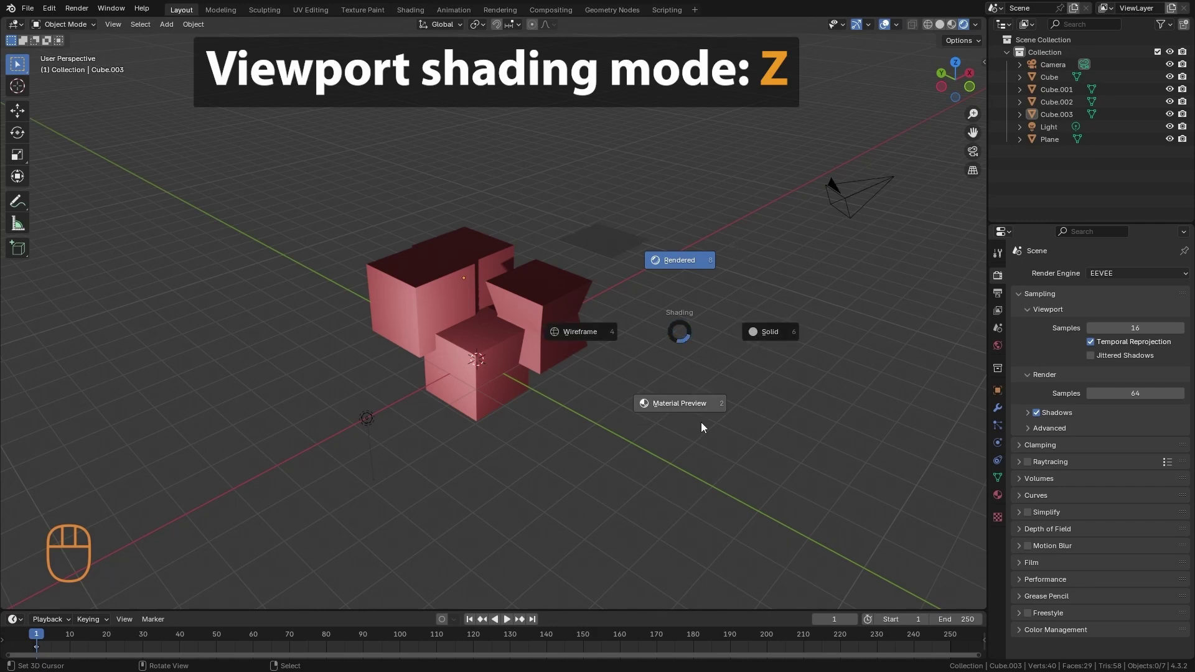
click(580, 332)
key(z)
click(639, 423)
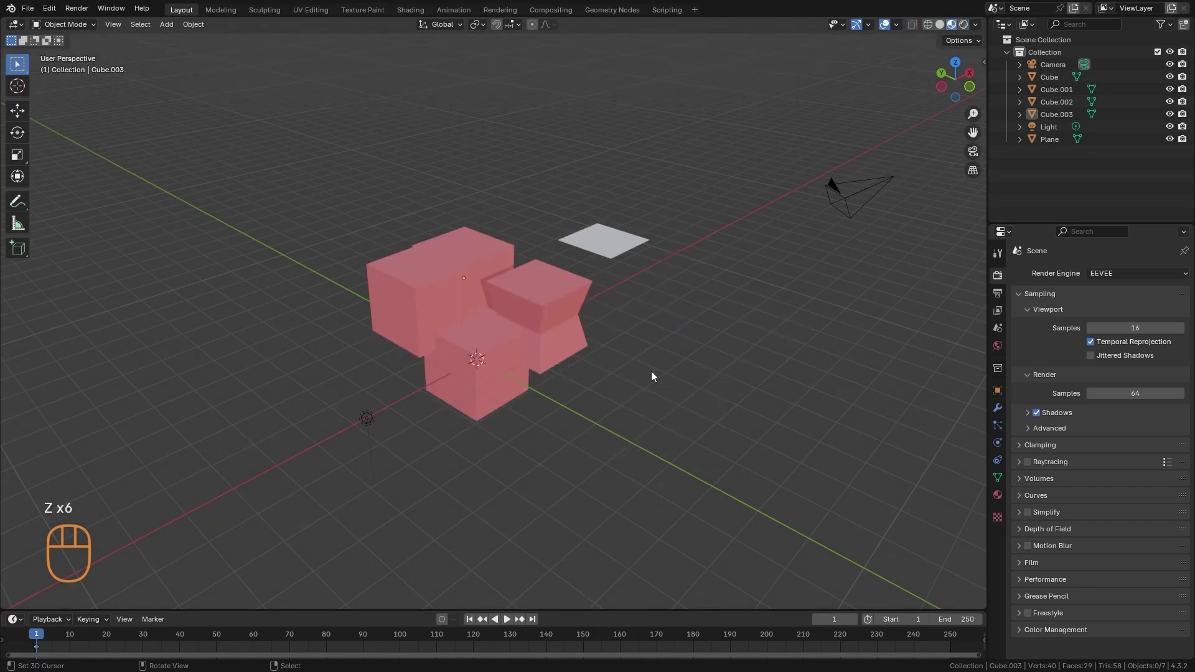
key(z)
click(653, 305)
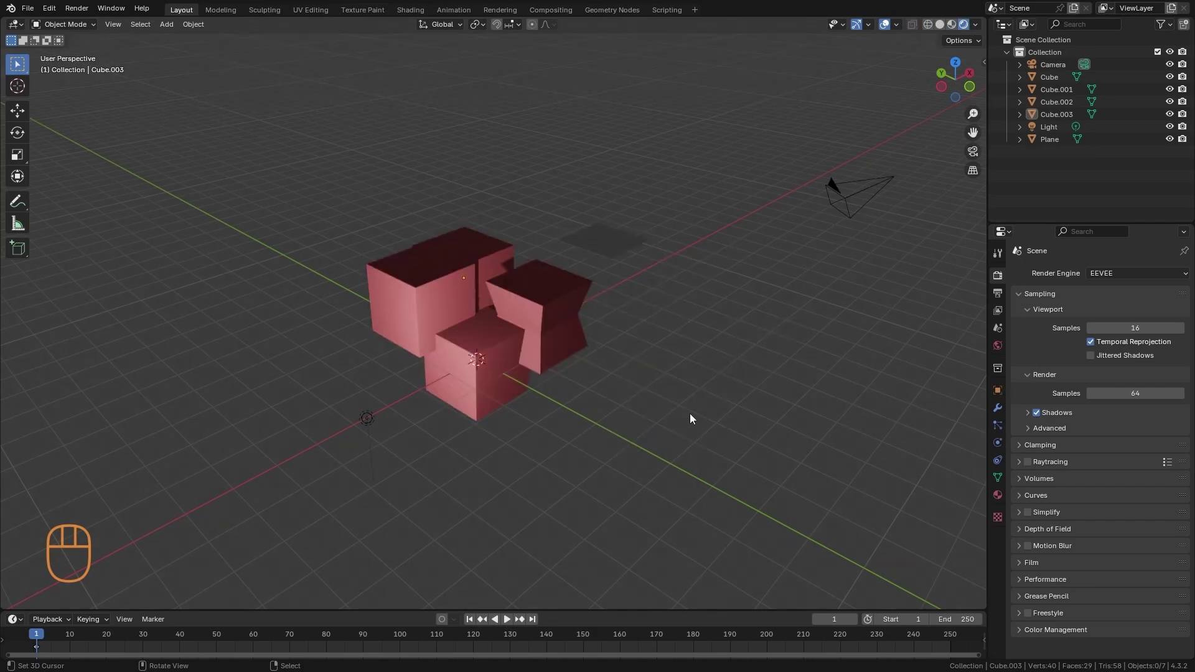